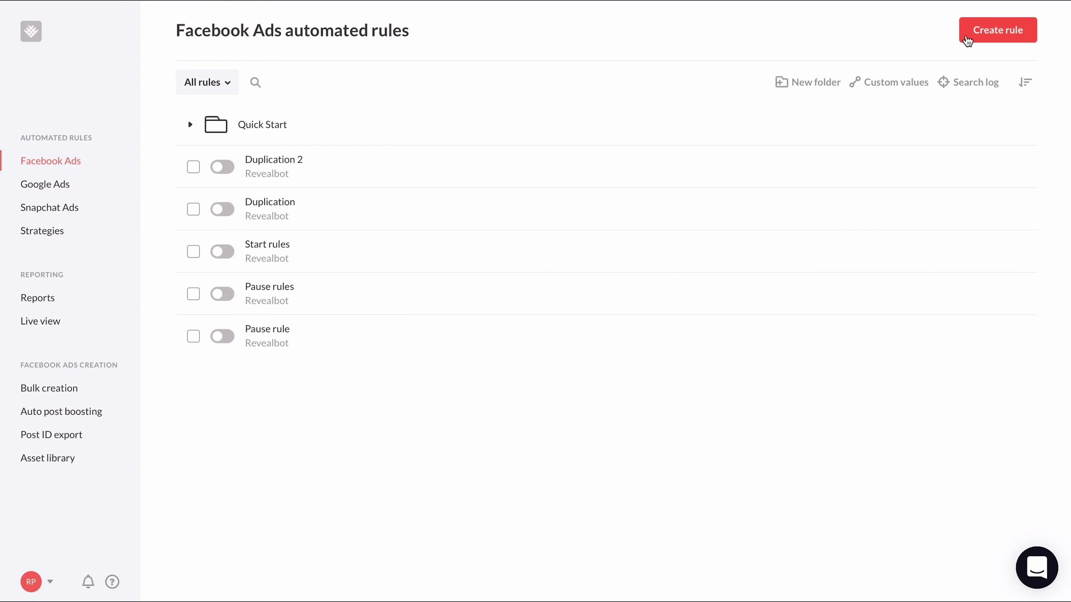
Create a blank rule from scratch and name it 'Increase budget'
{"action": "left_click", "coordinate": [967, 39]}
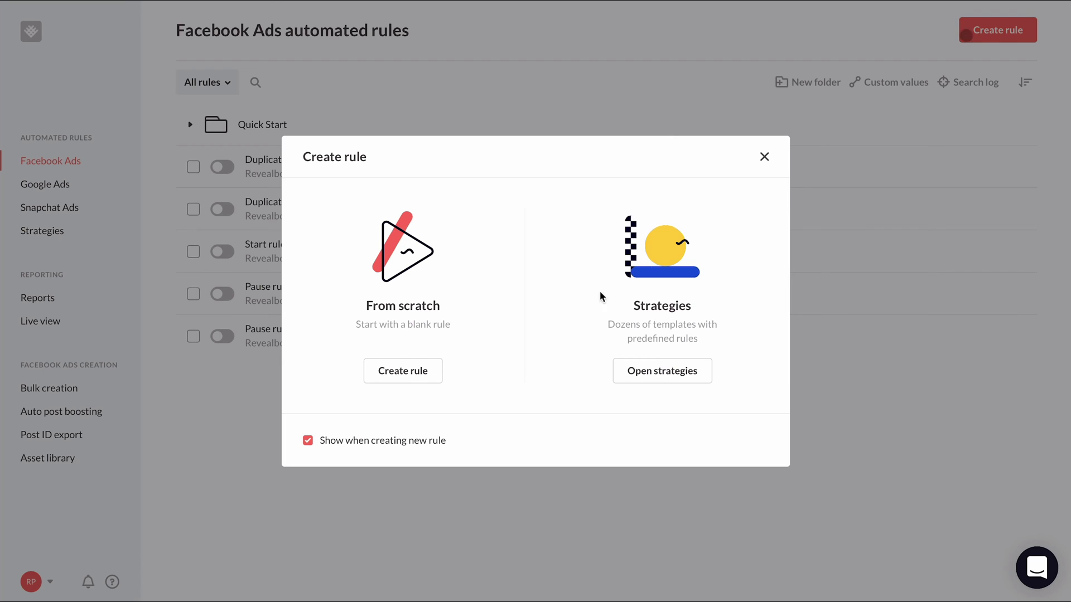
{"action": "left_click", "coordinate": [422, 371]}
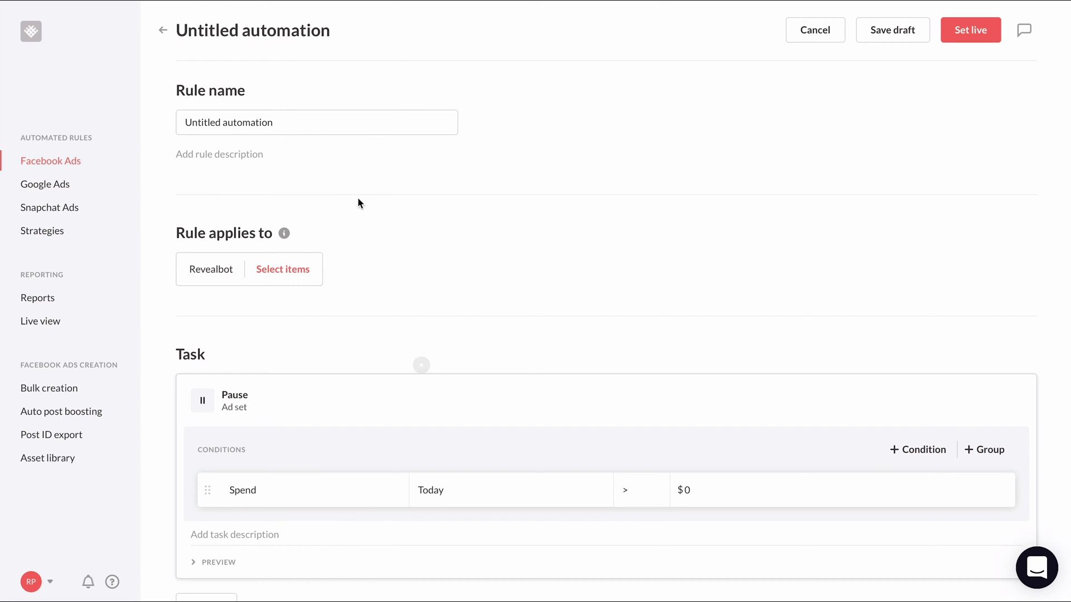
{"action": "left_click_drag", "start_coordinate": [296, 126], "coordinate": [177, 121]}
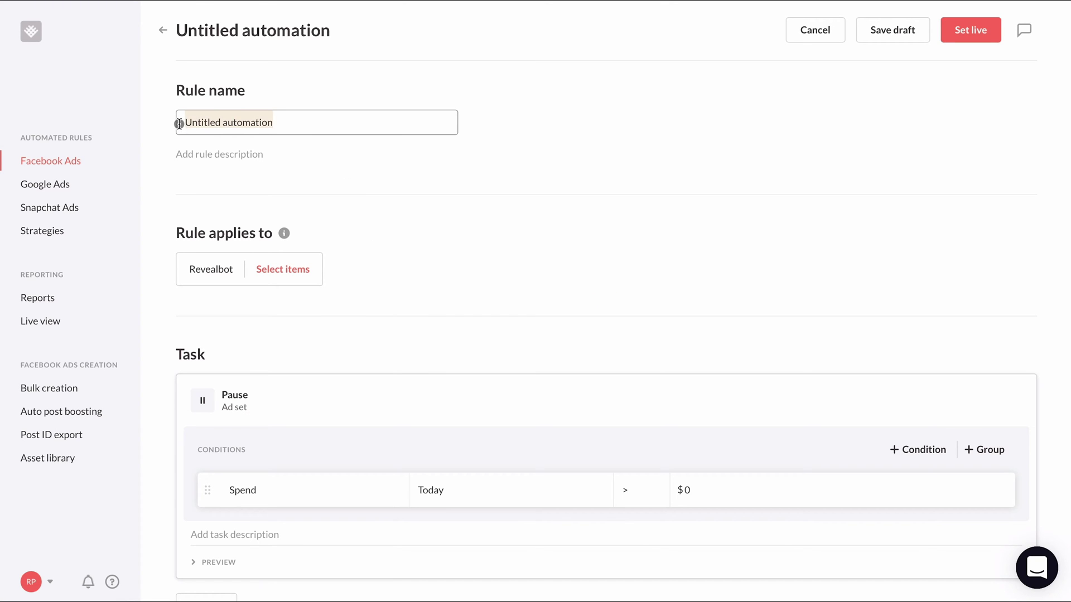
{"action": "type", "text": "Increase budget"}
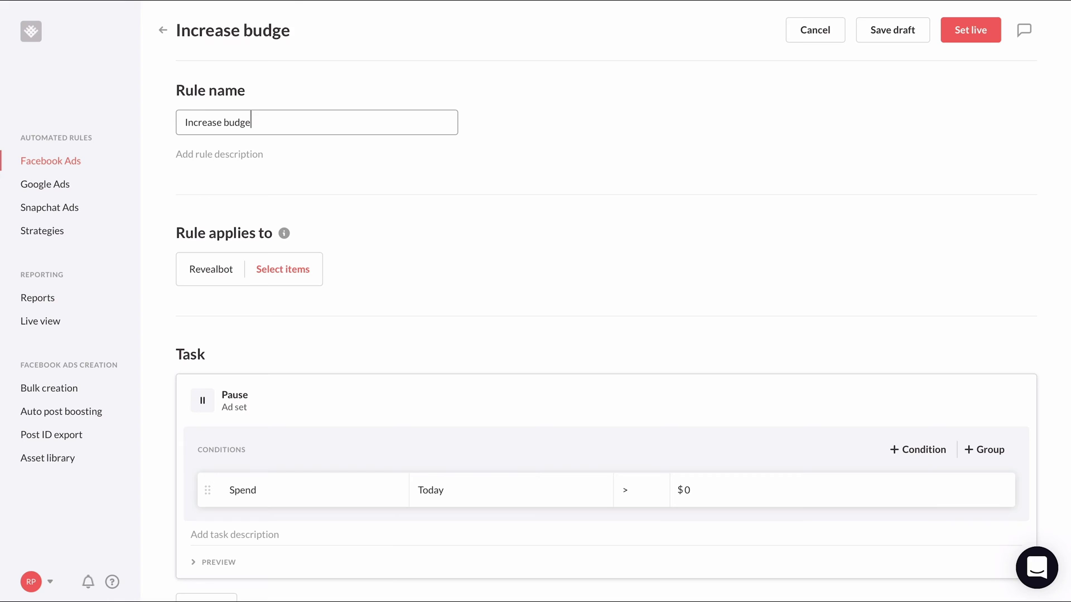
{"action": "left_click", "coordinate": [246, 201]}
Target ad sets with a selection filter where Ad set status is Active
{"action": "left_click", "coordinate": [301, 277]}
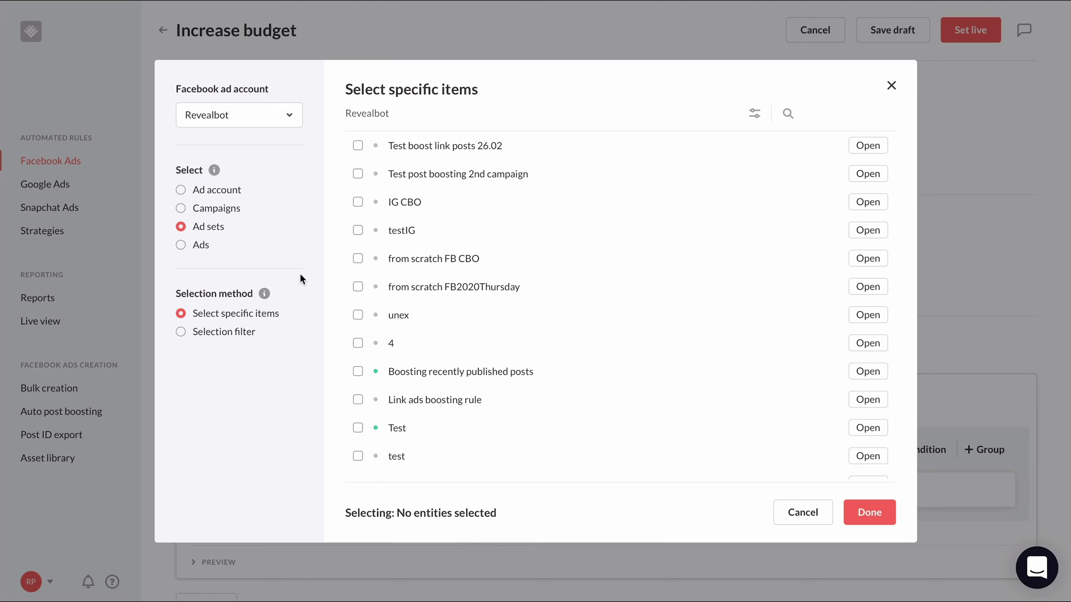
{"action": "left_click", "coordinate": [249, 333]}
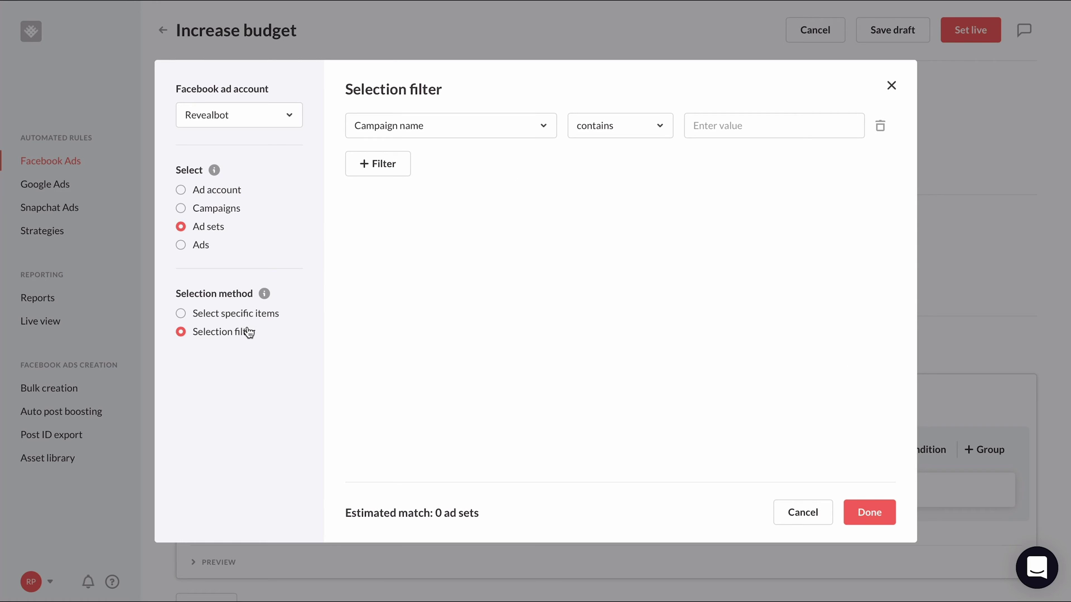
{"action": "left_click", "coordinate": [466, 135]}
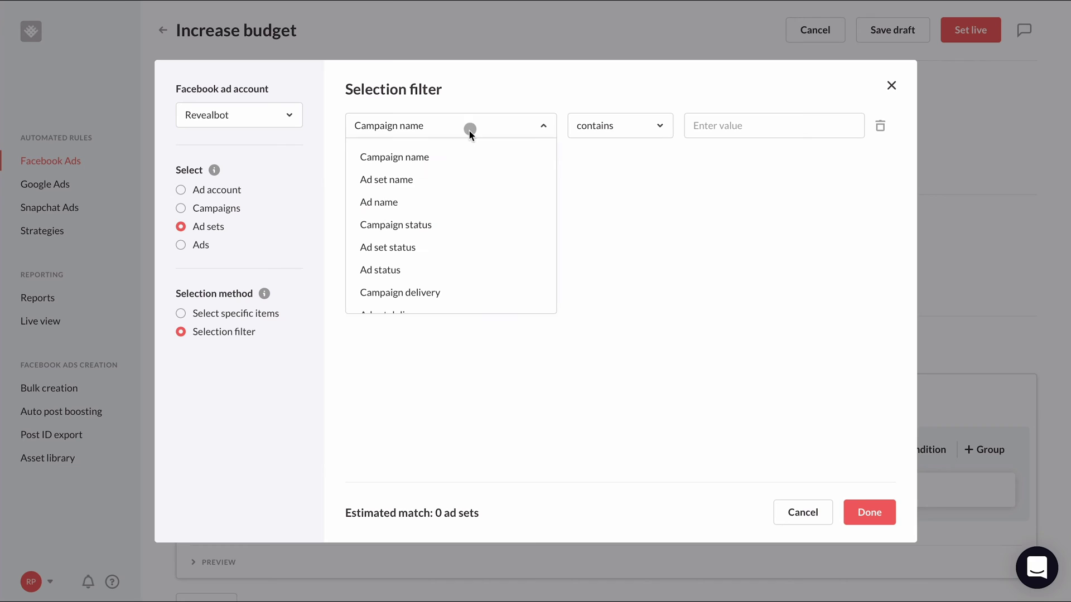
{"action": "scroll", "coordinate": [426, 223], "scroll_direction": "down", "scroll_amount": 2}
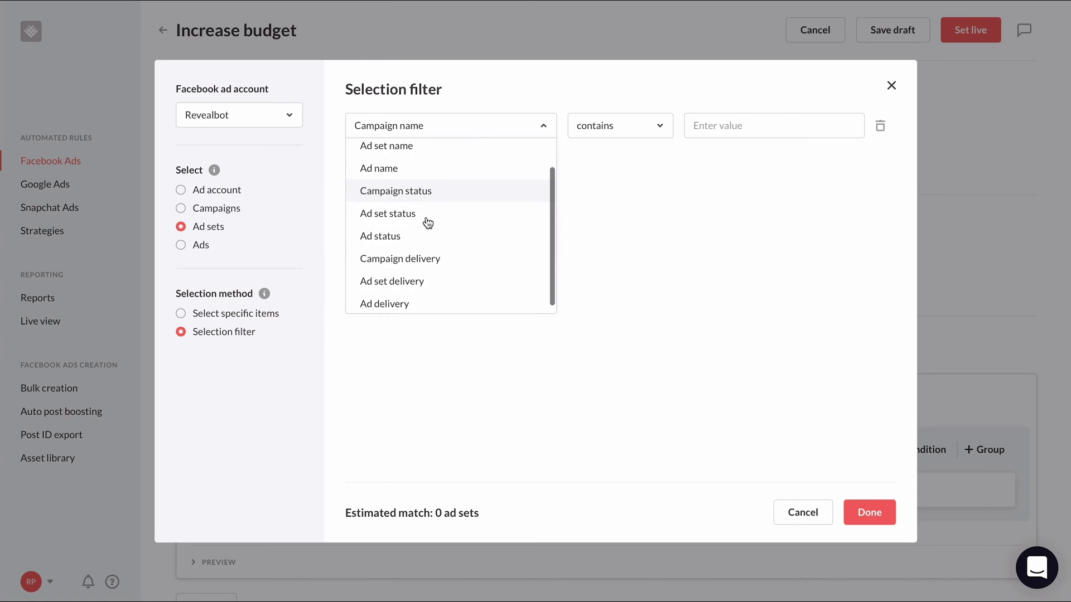
{"action": "left_click", "coordinate": [422, 206]}
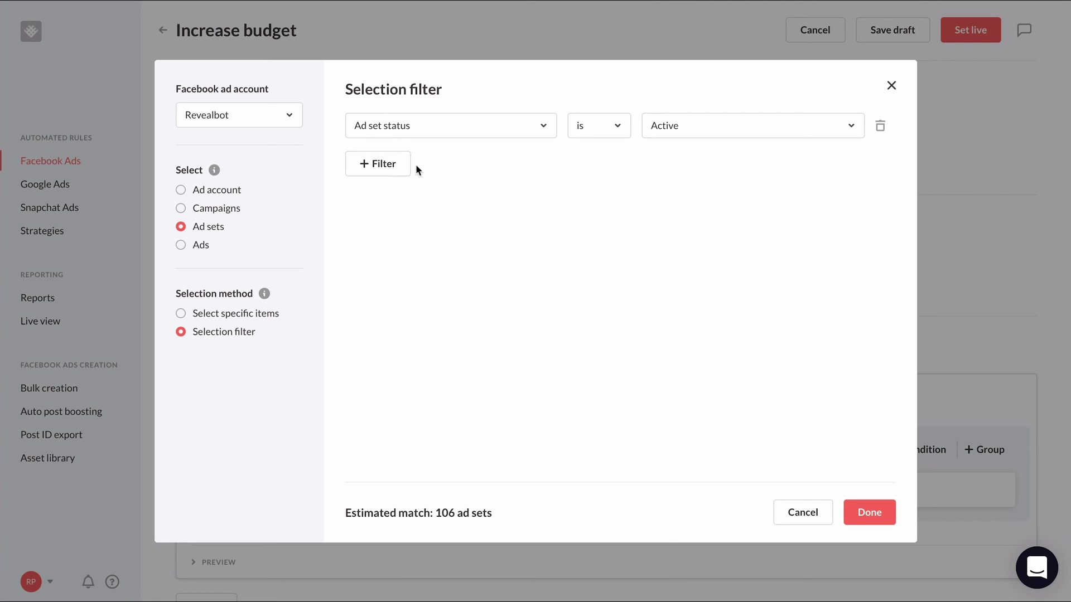
Add a Campaign name filter with the value 'TOF', then delete it
{"action": "left_click", "coordinate": [382, 163]}
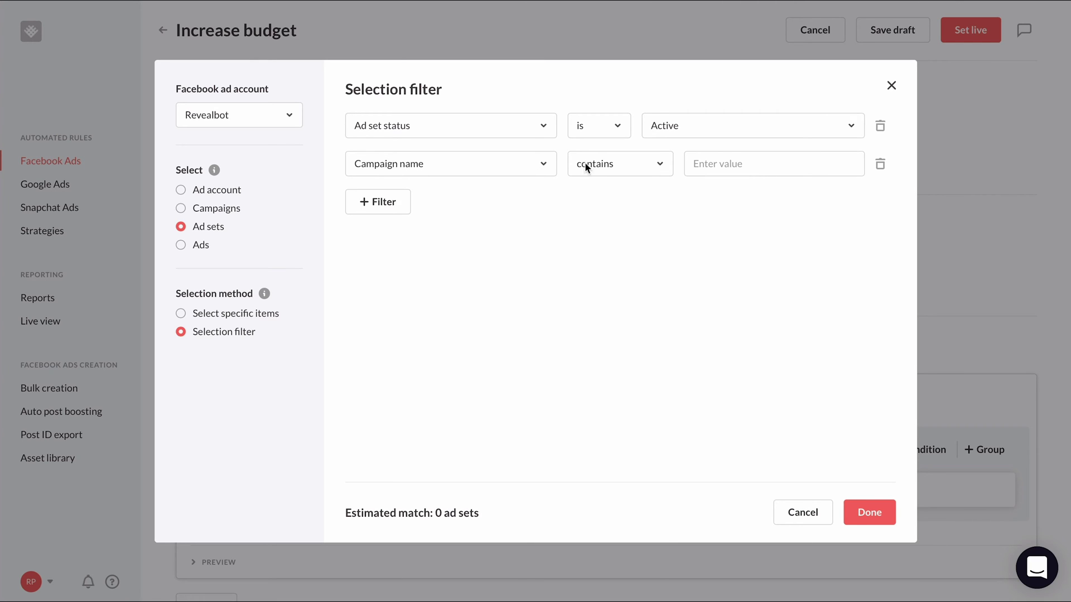
{"action": "left_click", "coordinate": [692, 162]}
{"action": "type", "text": "TOF"}
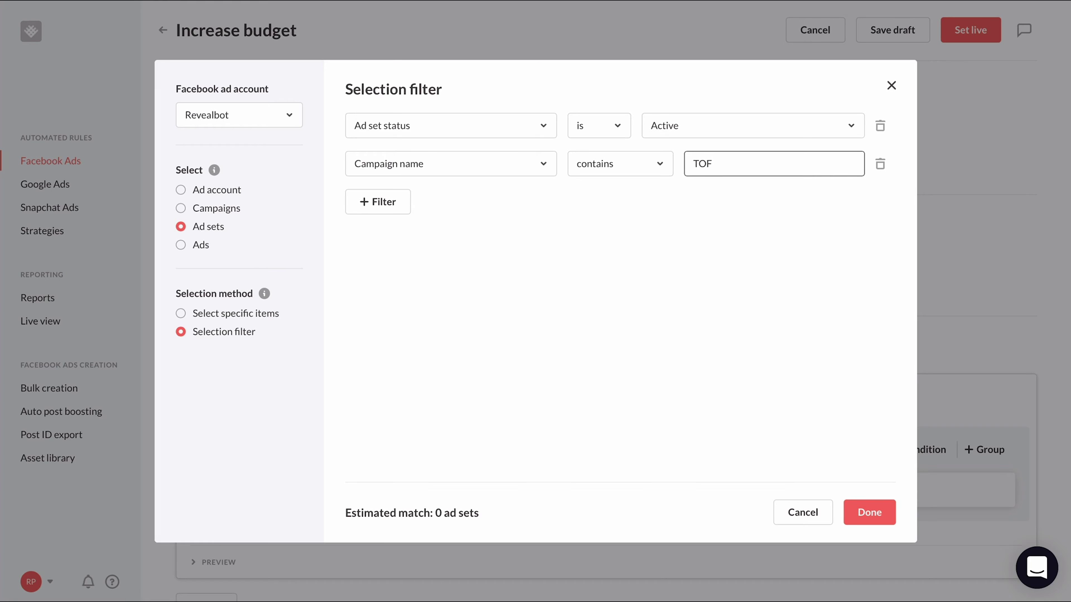
{"action": "left_click", "coordinate": [880, 164]}
Confirm the ad set selection and change the task action to Budget > Increase budget
{"action": "left_click", "coordinate": [869, 512]}
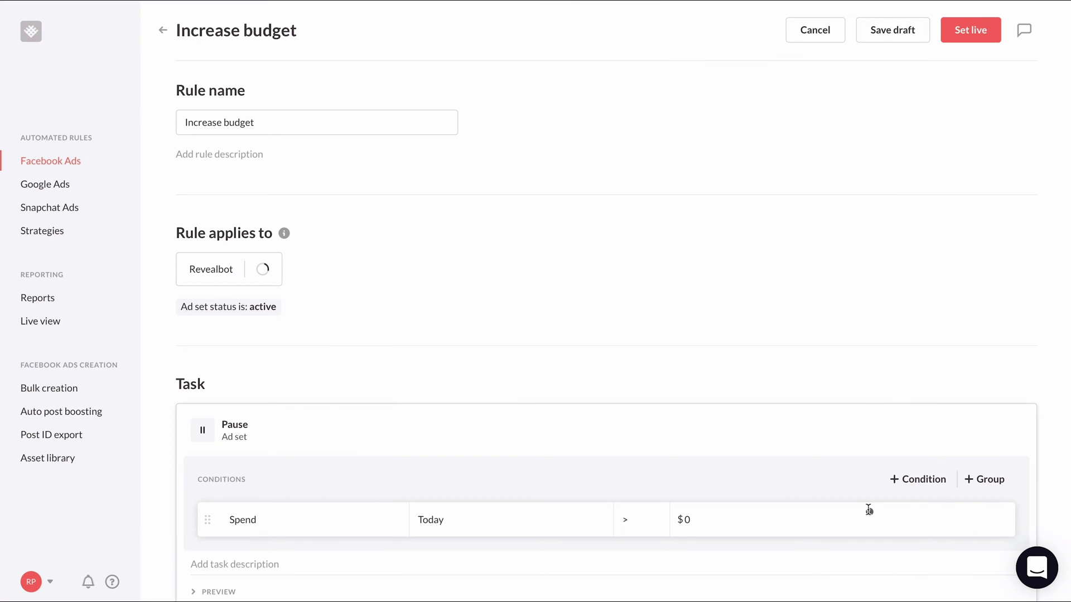
{"action": "scroll", "coordinate": [653, 310], "scroll_direction": "down", "scroll_amount": 5}
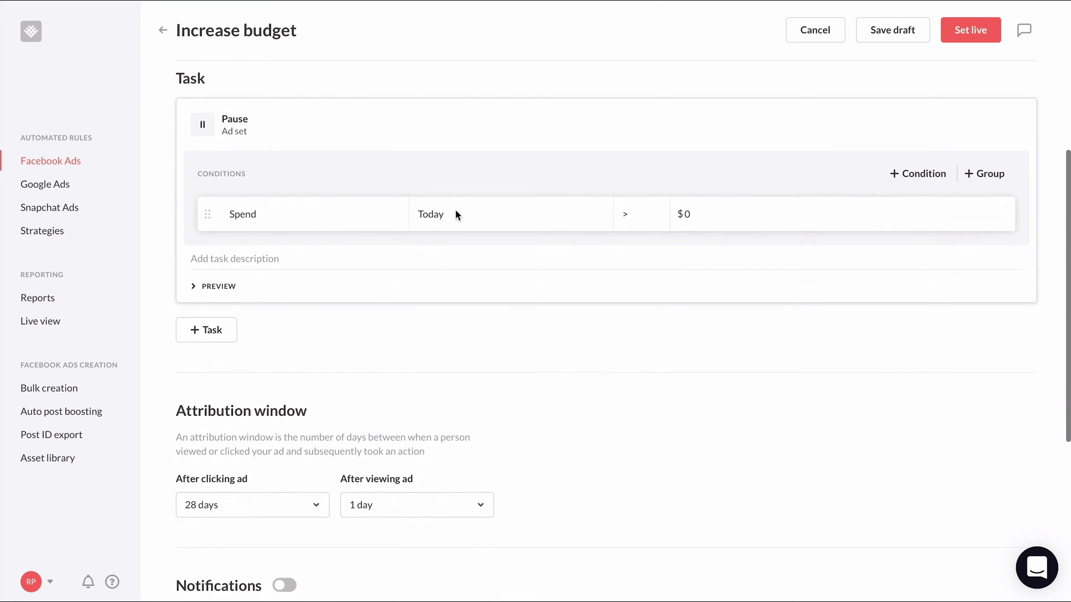
{"action": "left_click", "coordinate": [241, 132]}
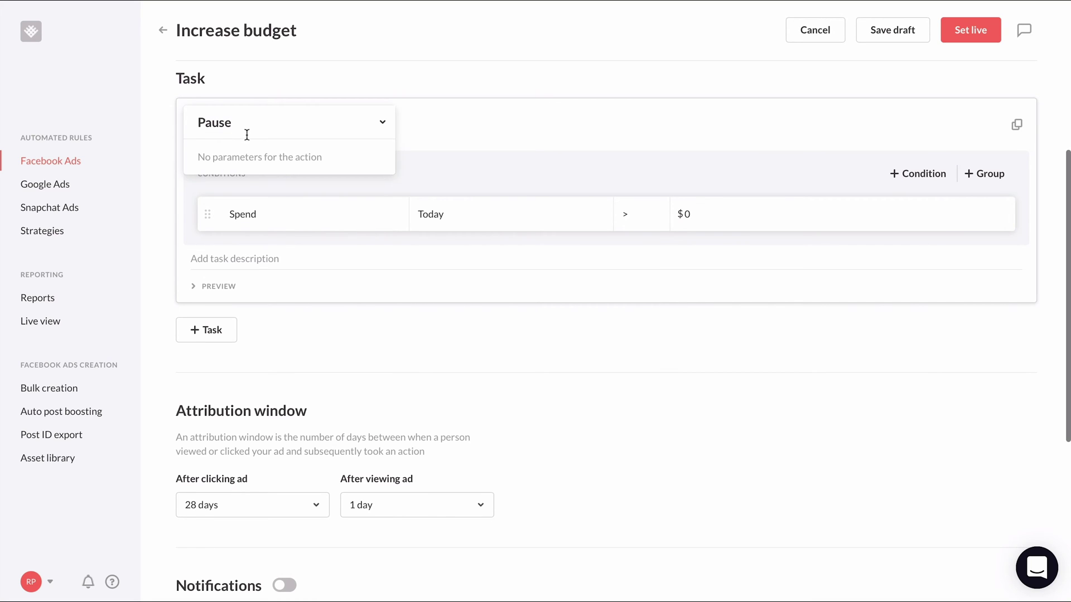
{"action": "left_click", "coordinate": [245, 133]}
{"action": "left_click", "coordinate": [237, 292]}
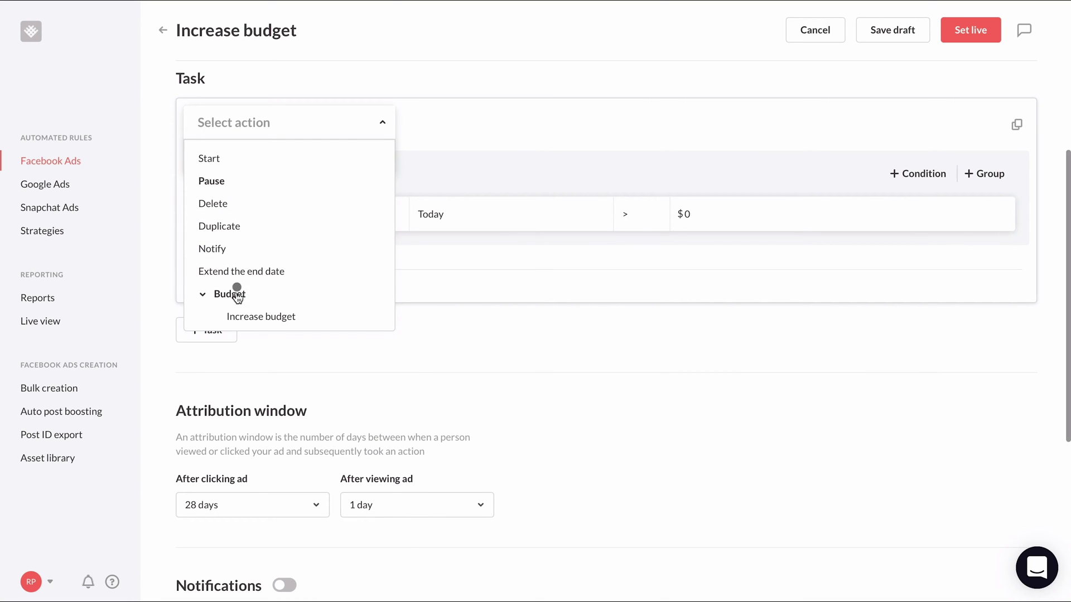
{"action": "left_click", "coordinate": [243, 315]}
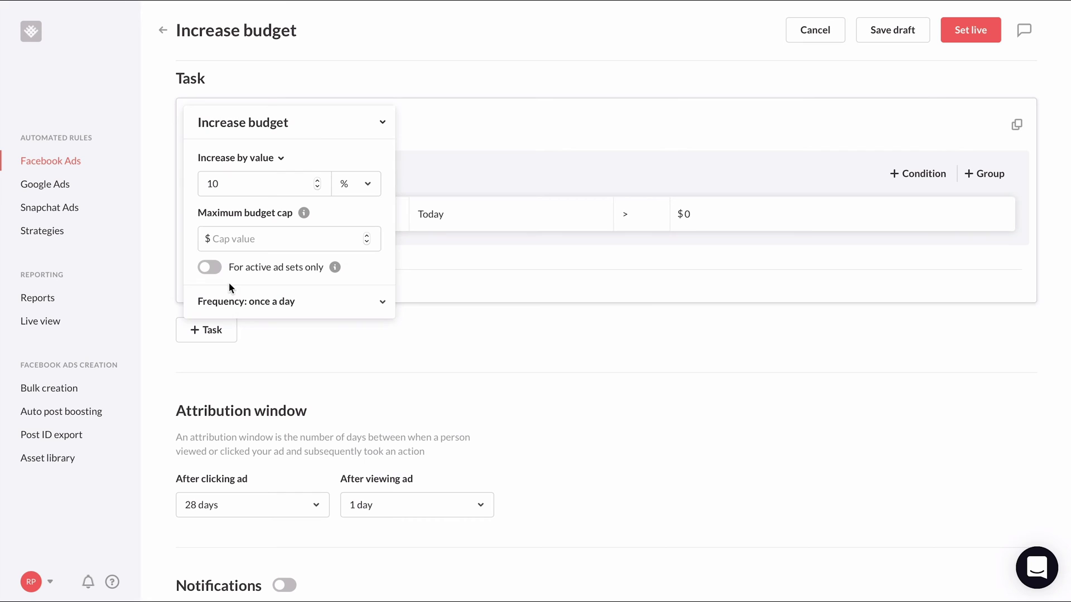
Limit the increase to active ad sets only, at 20% with a $1000 maximum cap
{"action": "left_click", "coordinate": [209, 268]}
{"action": "left_click", "coordinate": [366, 183]}
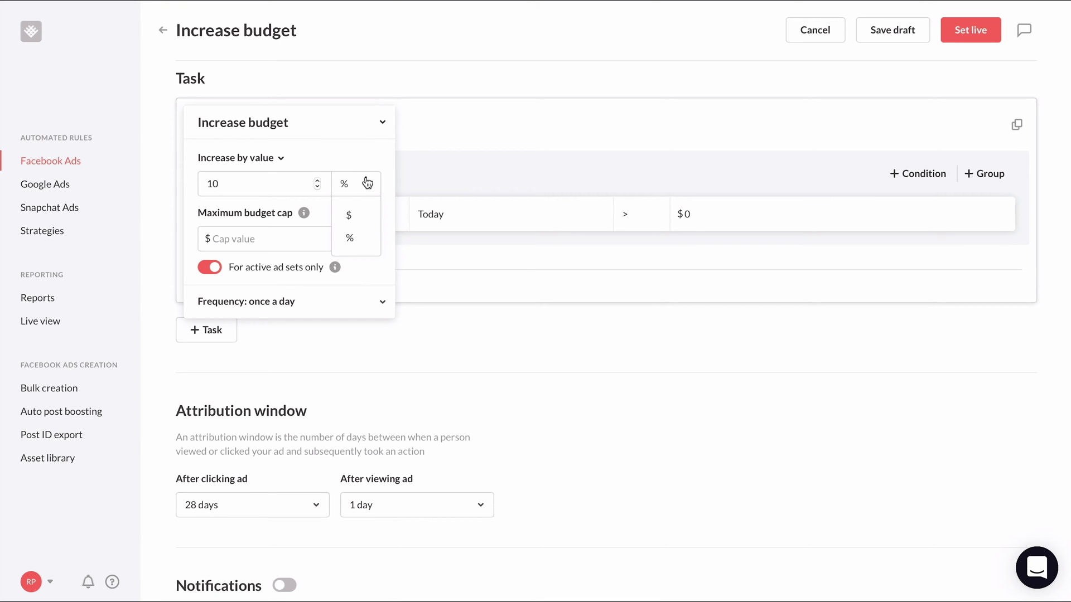
{"action": "left_click", "coordinate": [367, 183]}
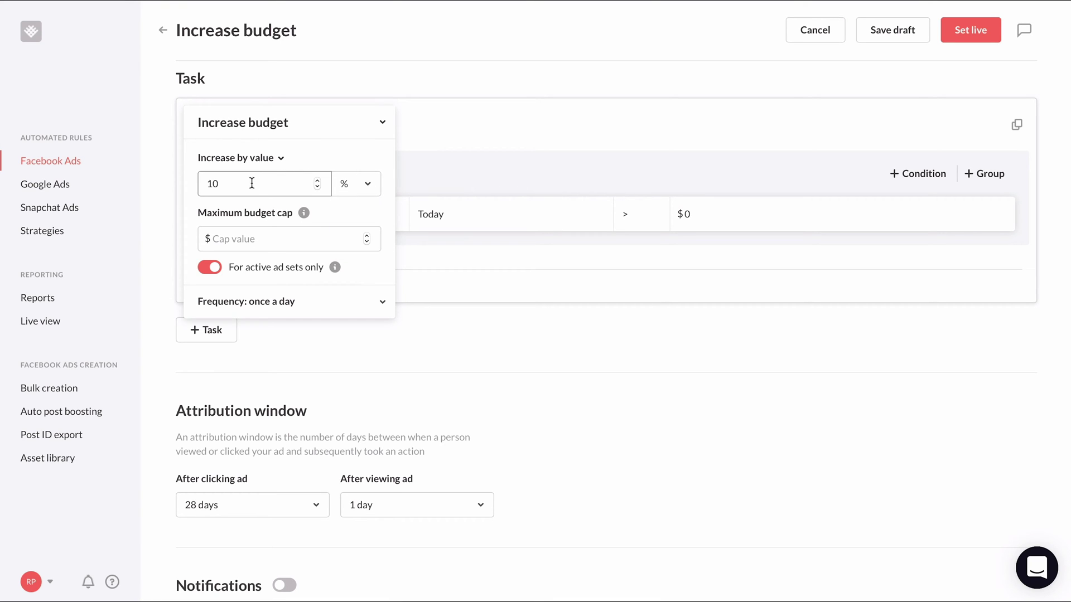
{"action": "left_click_drag", "start_coordinate": [251, 183], "coordinate": [196, 179]}
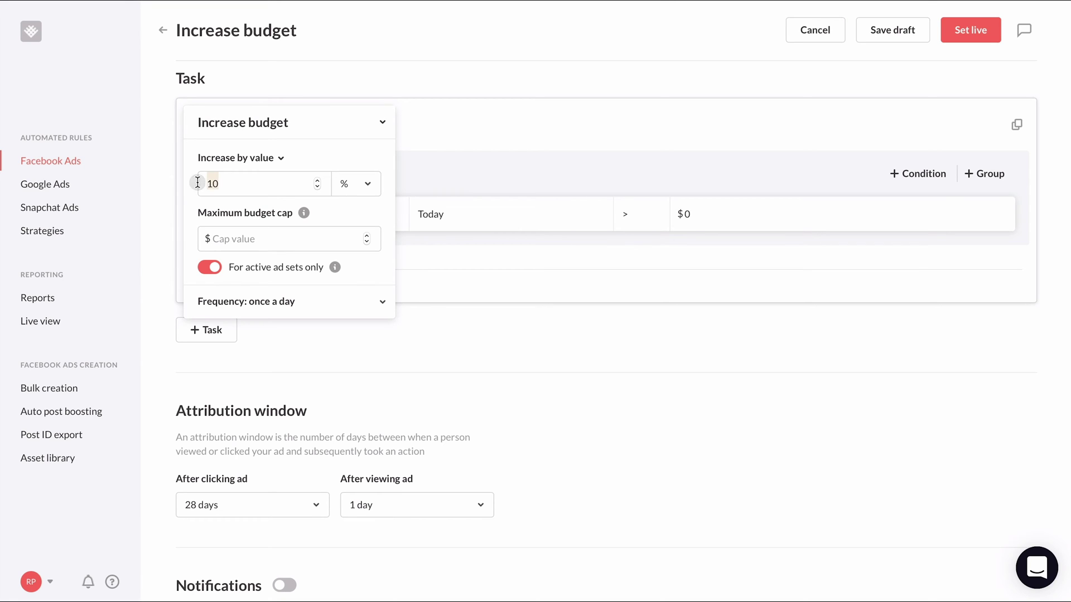
{"action": "type", "text": "20"}
{"action": "left_click", "coordinate": [213, 239]}
{"action": "type", "text": "1000"}
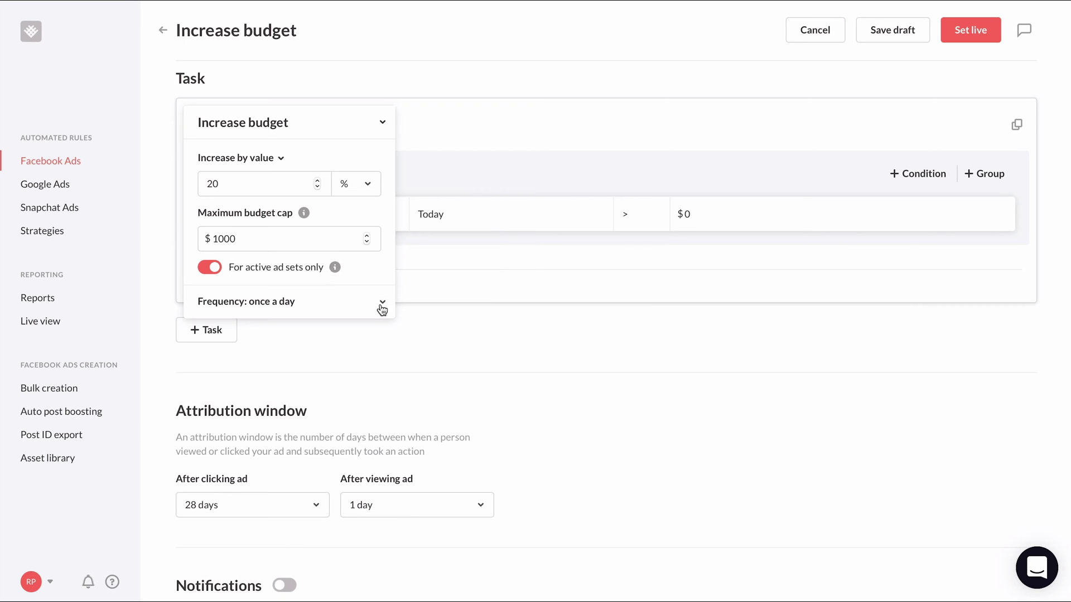
Keep the task frequency at once a day and collapse the task settings
{"action": "left_click", "coordinate": [381, 303]}
{"action": "scroll", "coordinate": [335, 360], "scroll_direction": "down", "scroll_amount": 4}
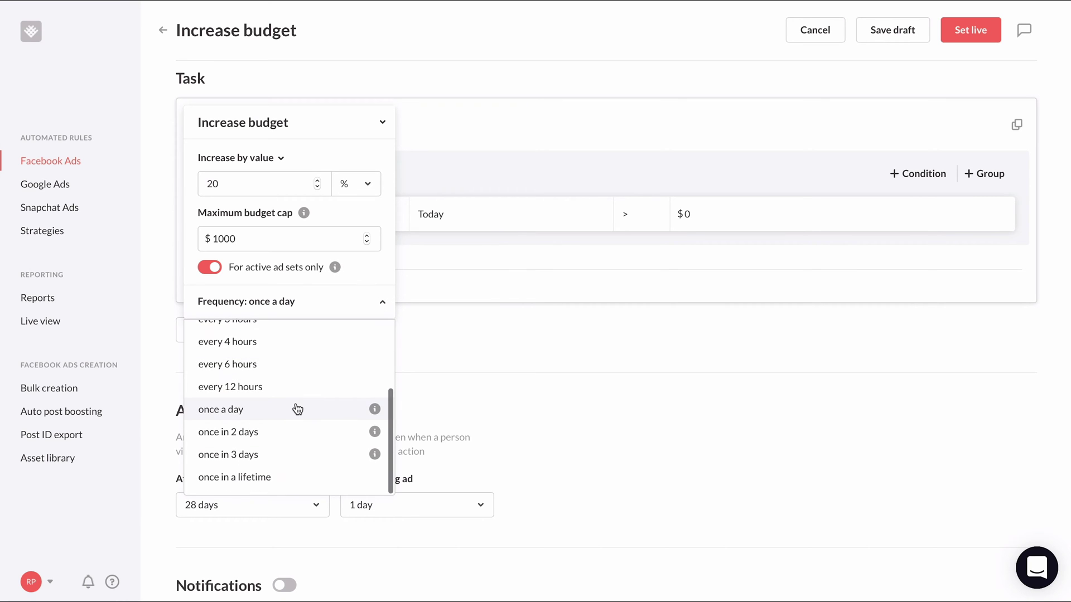
{"action": "left_click", "coordinate": [295, 403]}
{"action": "left_click", "coordinate": [371, 278]}
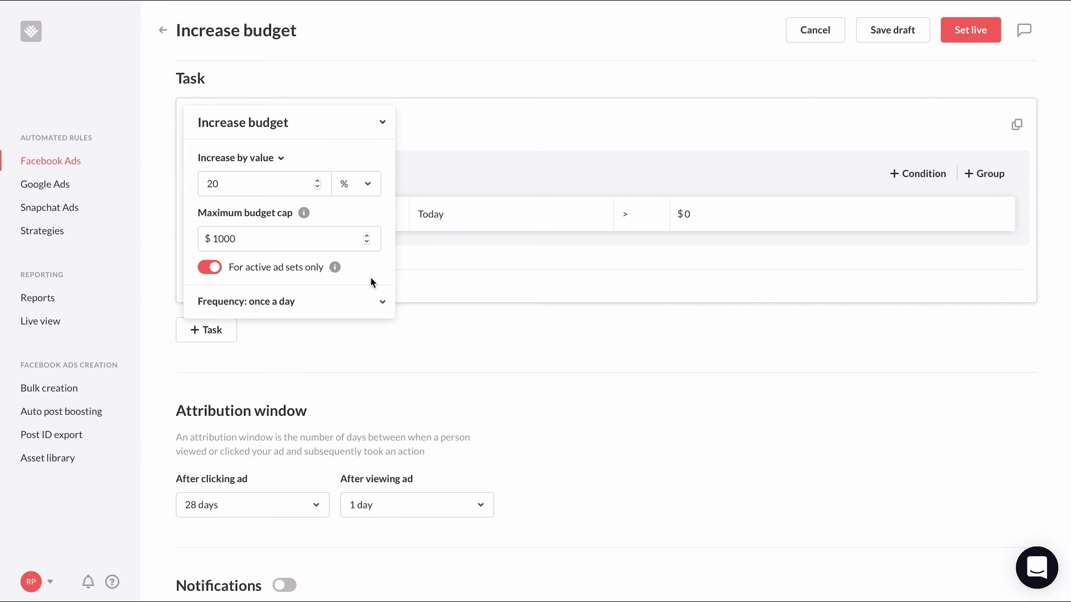
{"action": "left_click", "coordinate": [547, 133]}
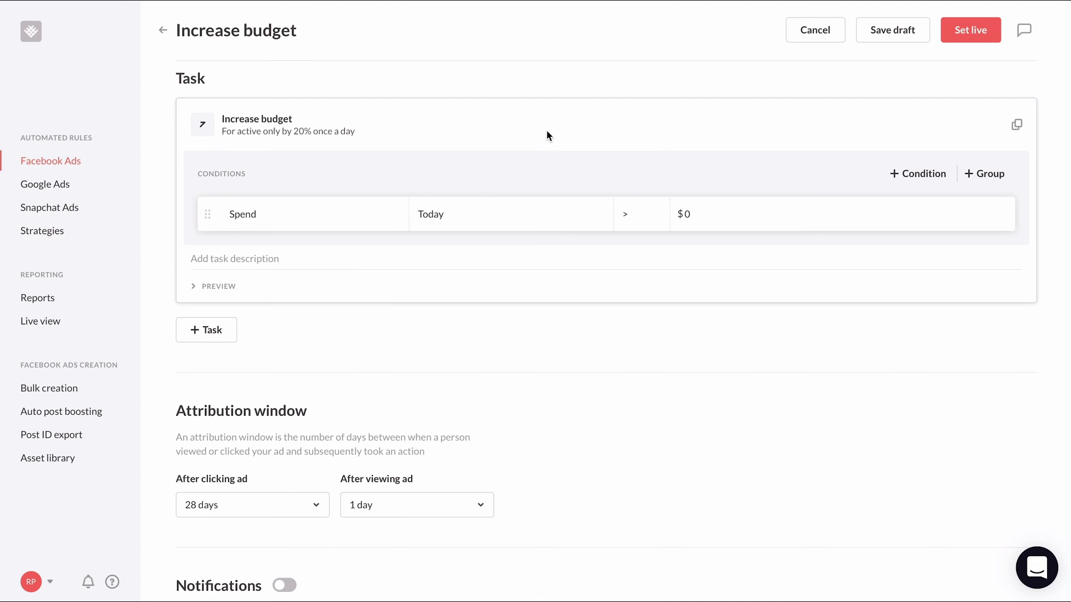
Base the condition on Website purchase ROAS over the last 3 days including today
{"action": "left_click", "coordinate": [354, 210]}
{"action": "type", "text": "roas"}
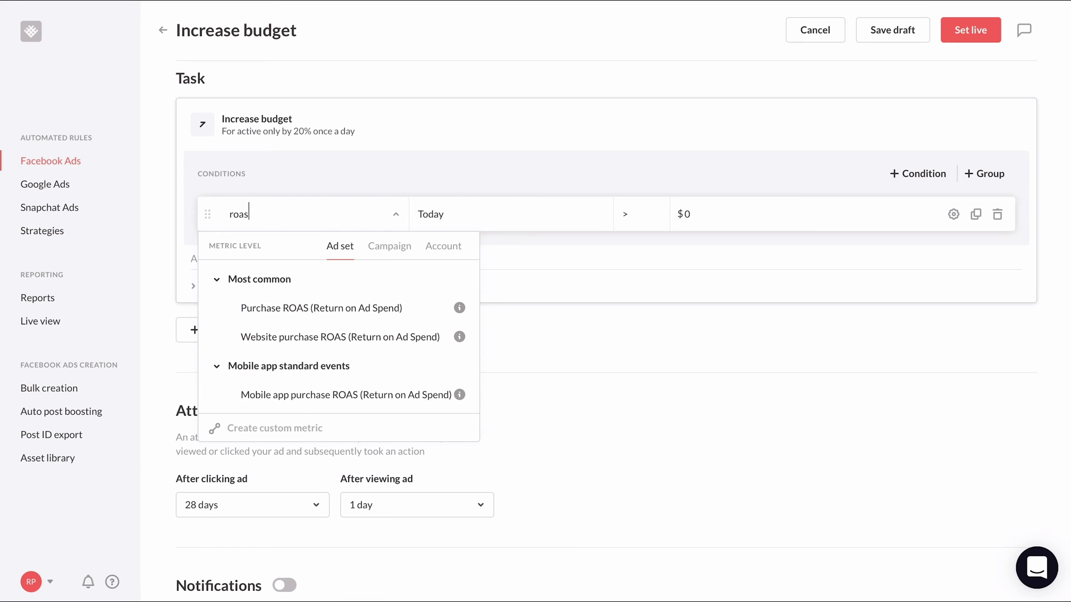
{"action": "left_click", "coordinate": [329, 337]}
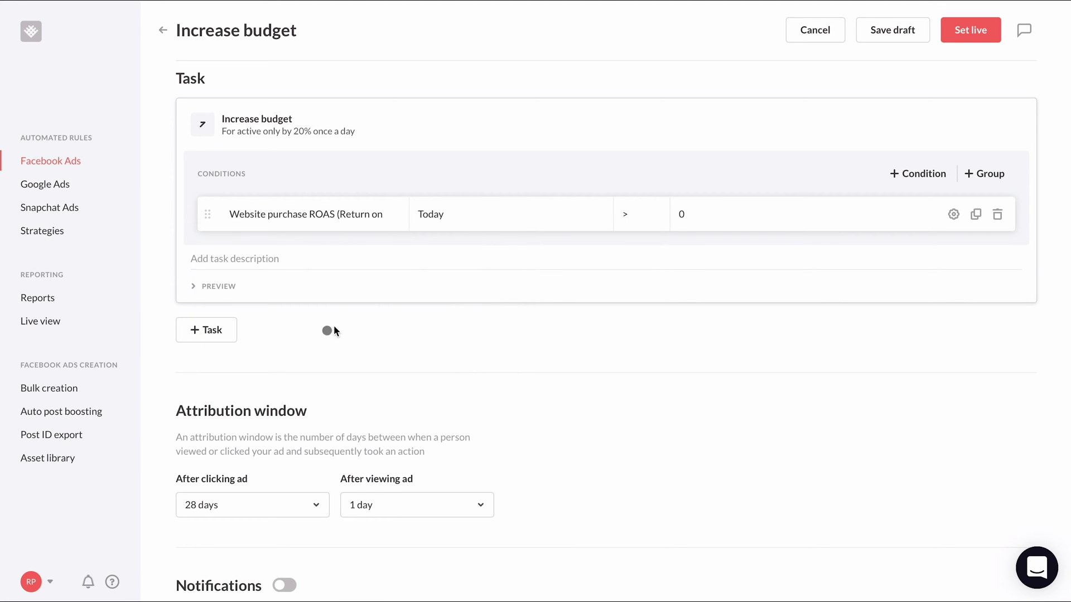
{"action": "left_click", "coordinate": [524, 208]}
{"action": "left_click", "coordinate": [516, 292]}
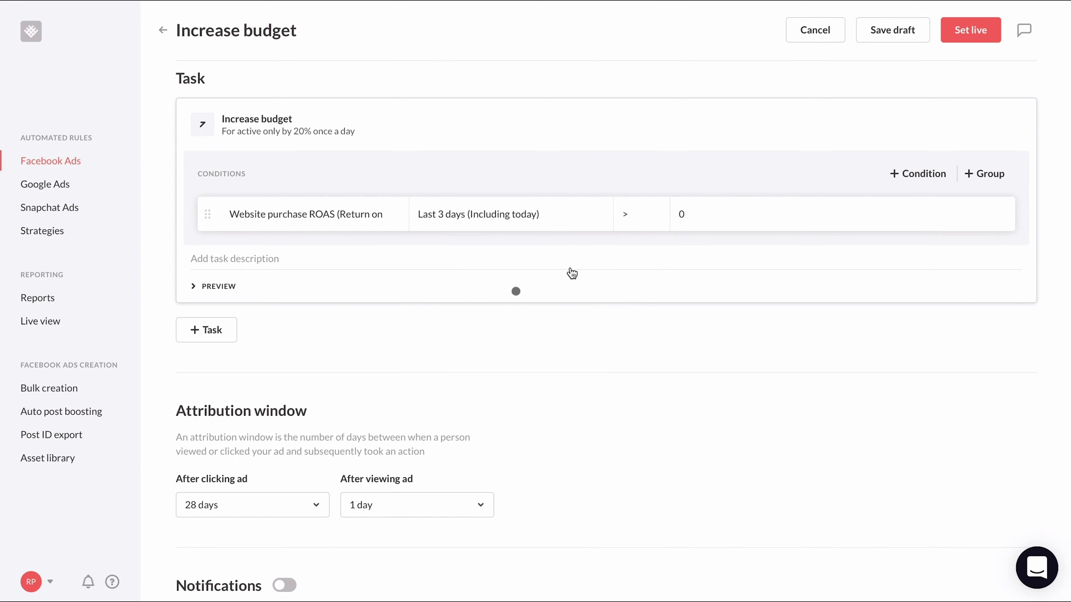
Set the ROAS condition to greater than or equal to 3 and expand the preview
{"action": "left_click", "coordinate": [655, 214]}
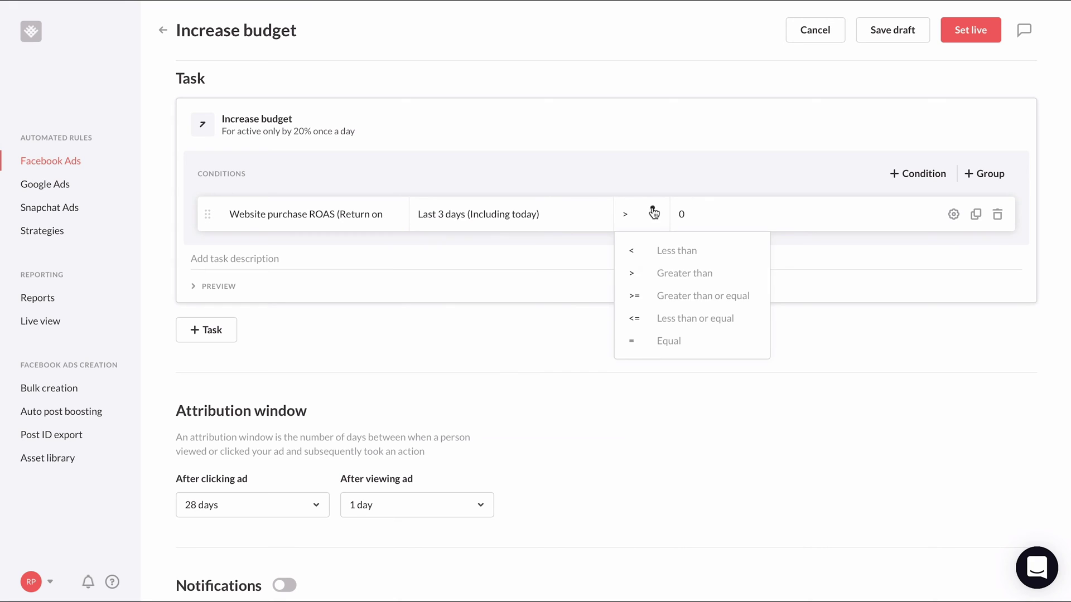
{"action": "left_click", "coordinate": [655, 295]}
{"action": "left_click", "coordinate": [702, 215]}
{"action": "key", "text": "BackSpace"}
{"action": "type", "text": "2"}
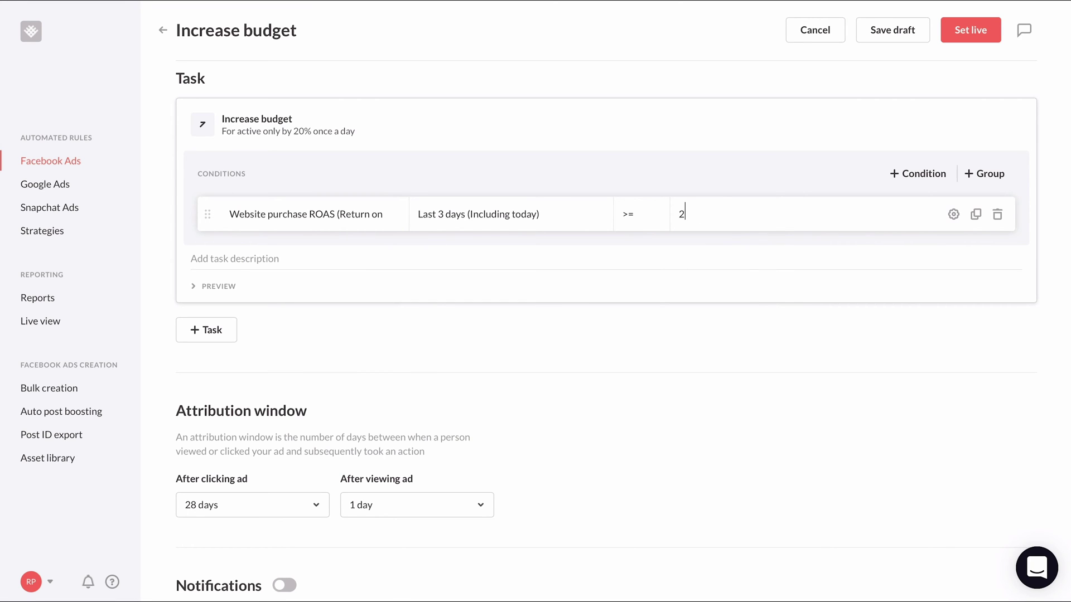
{"action": "key", "text": "BackSpace"}
{"action": "type", "text": "3"}
{"action": "left_click", "coordinate": [391, 286]}
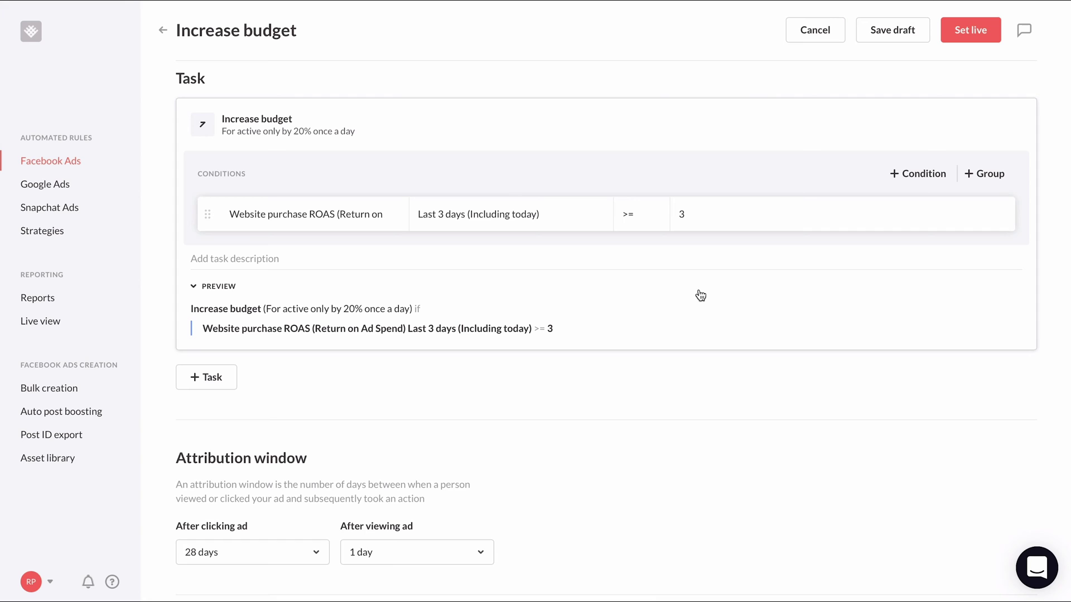
Add a Website purchases condition over the last 3 days, greater than or equal to 4
{"action": "left_click", "coordinate": [903, 180]}
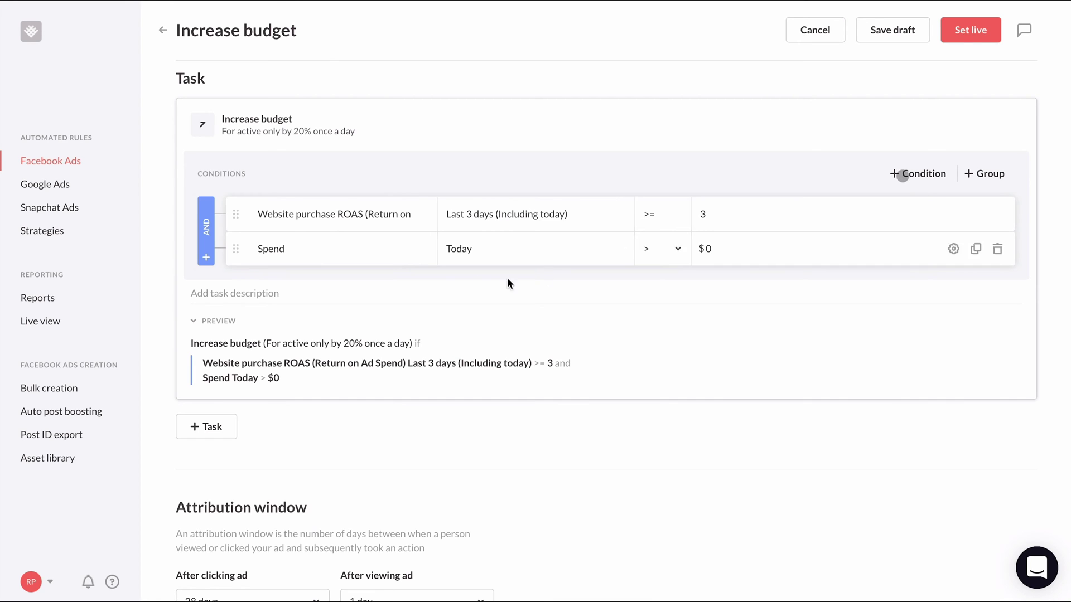
{"action": "left_click", "coordinate": [349, 247]}
{"action": "type", "text": "p"}
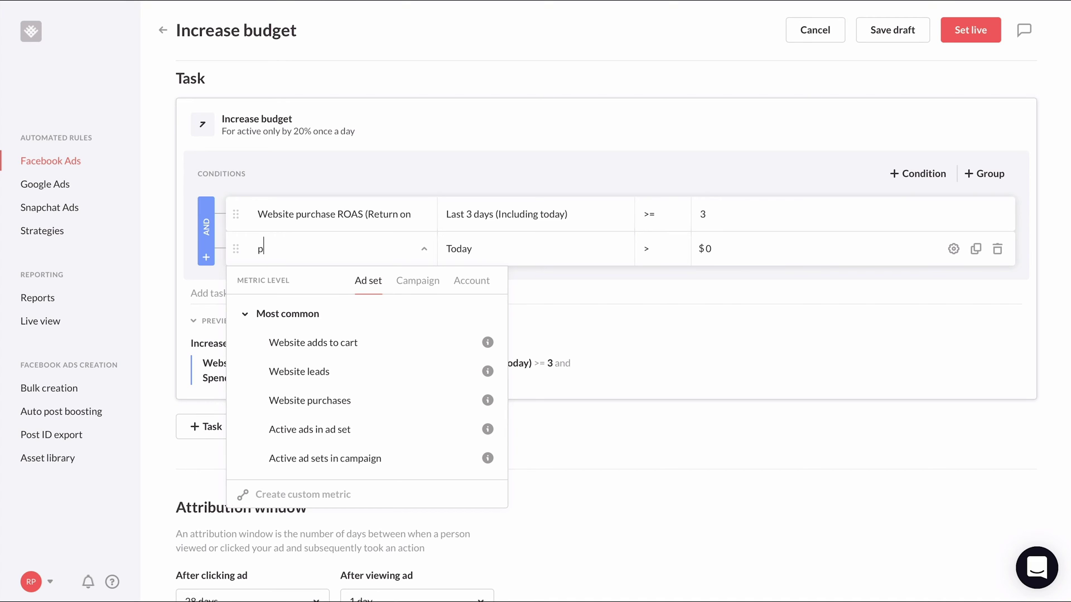
{"action": "type", "text": "urchas"}
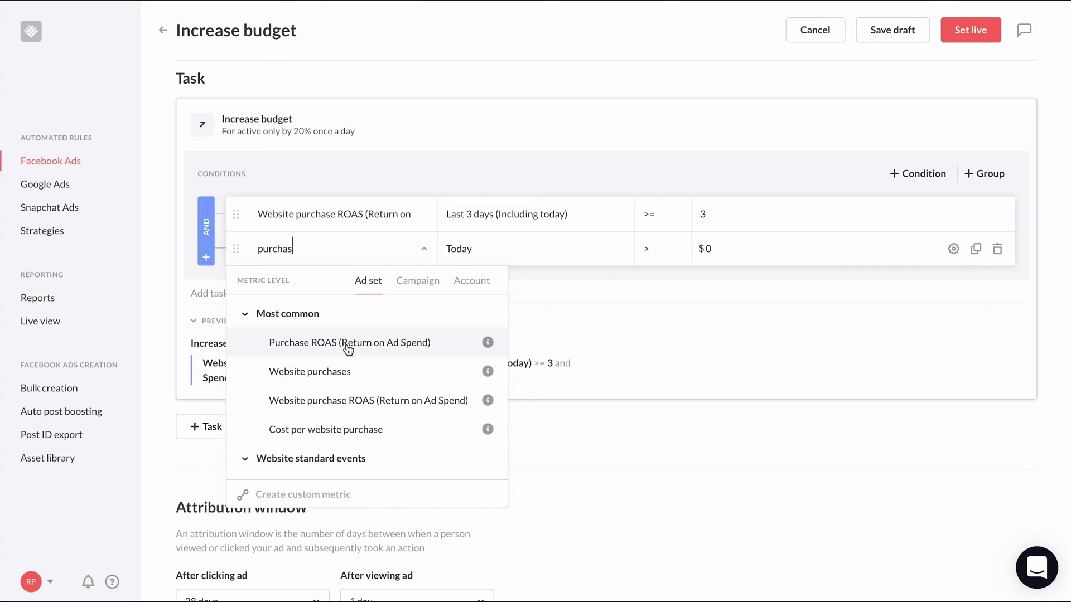
{"action": "left_click", "coordinate": [346, 372]}
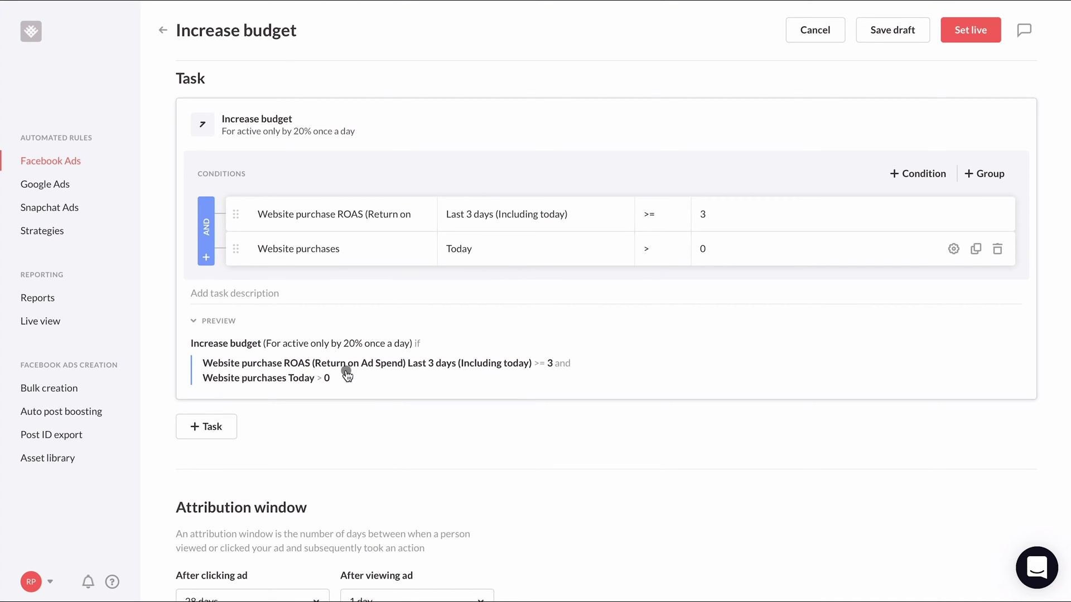
{"action": "left_click", "coordinate": [563, 253]}
{"action": "left_click", "coordinate": [544, 330]}
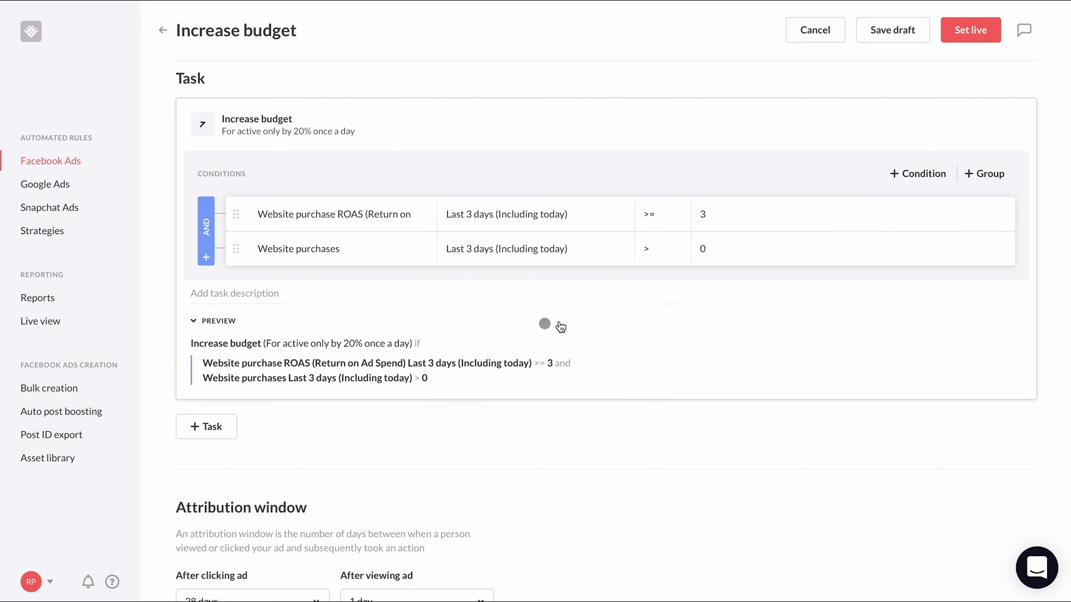
{"action": "left_click", "coordinate": [650, 255]}
{"action": "left_click", "coordinate": [679, 330]}
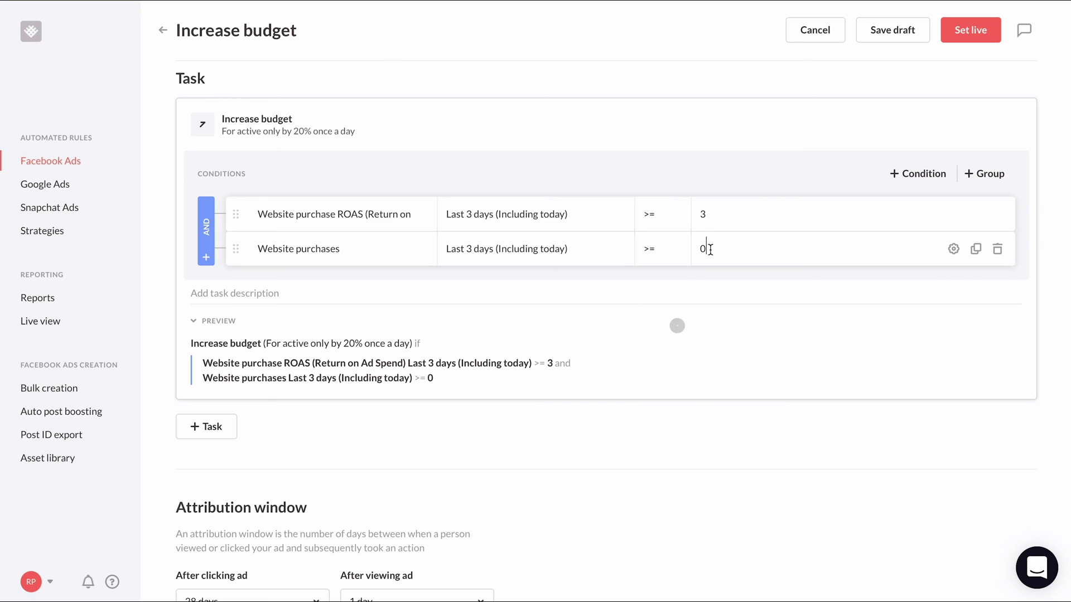
{"action": "left_click", "coordinate": [708, 249]}
{"action": "key", "text": "BackSpace"}
{"action": "type", "text": "4"}
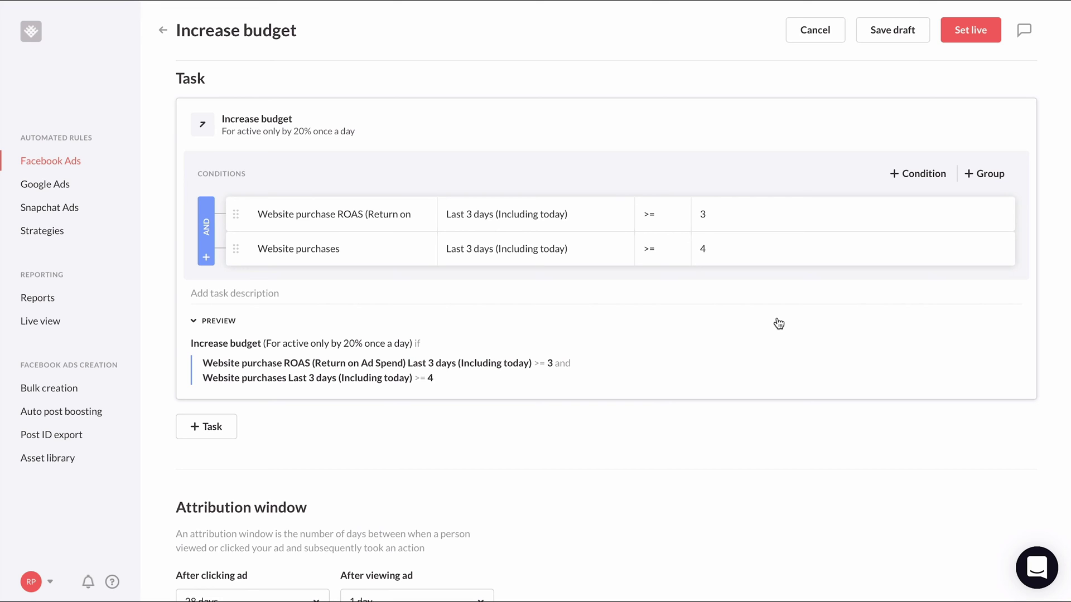
Set Rule checking in the Schedule section to every 15 minutes
{"action": "scroll", "coordinate": [778, 324], "scroll_direction": "down", "scroll_amount": 4}
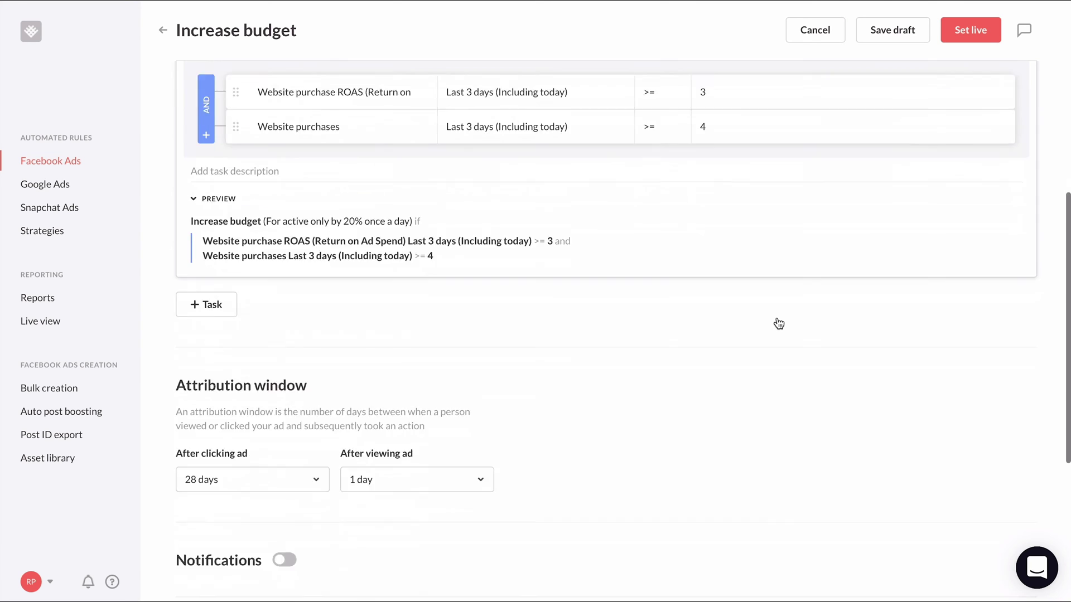
{"action": "scroll", "coordinate": [778, 321], "scroll_direction": "down", "scroll_amount": 3}
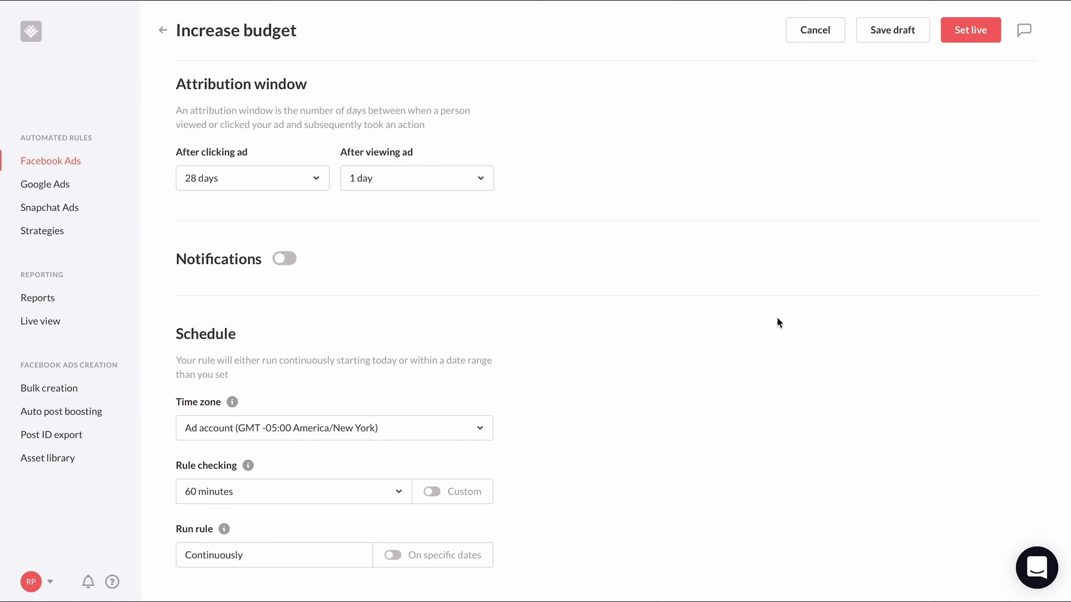
{"action": "left_click", "coordinate": [399, 490]}
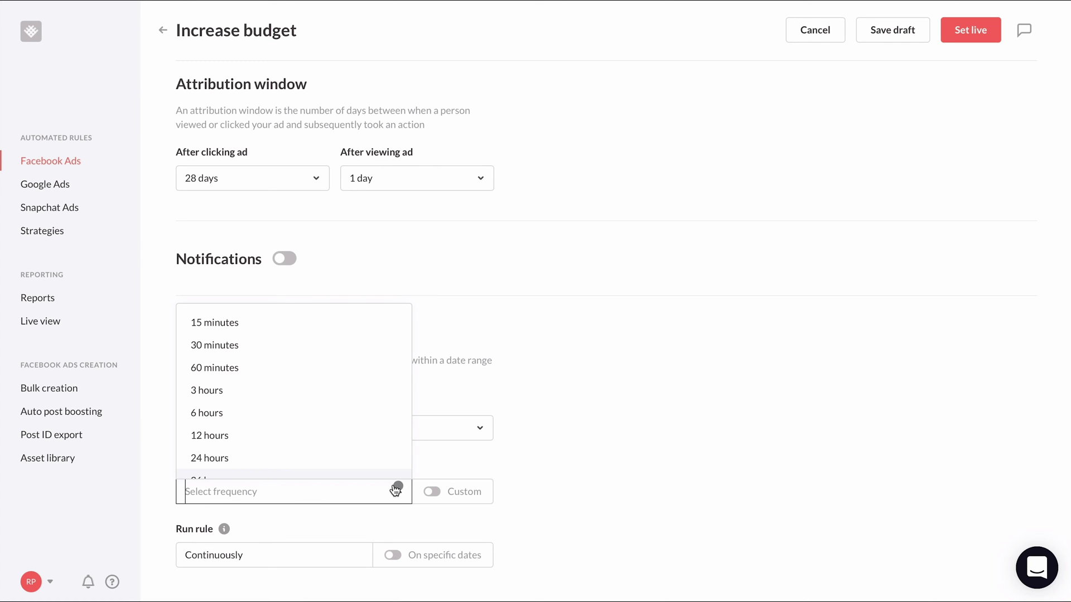
{"action": "left_click", "coordinate": [288, 327]}
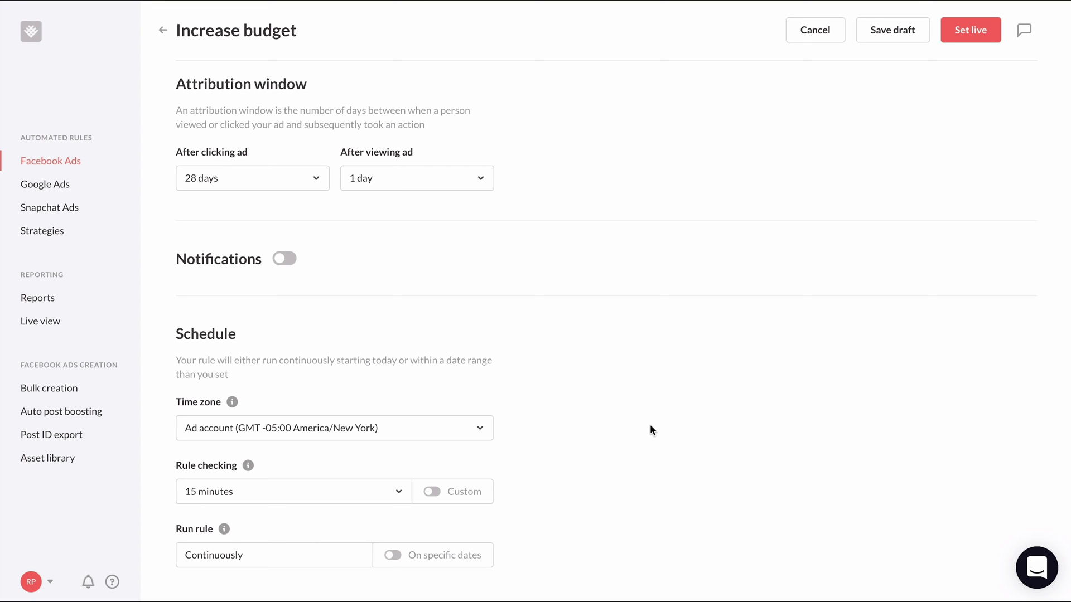
Set the Increase budget rule live, duplicate it, and rename the copy 'Decrease budget'
{"action": "left_click", "coordinate": [942, 37]}
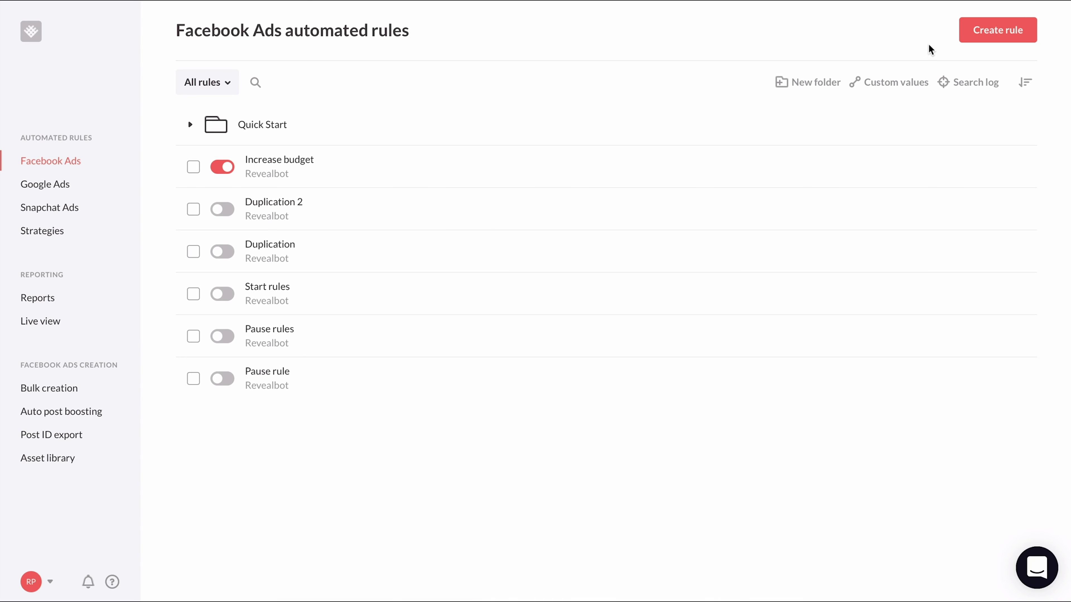
{"action": "mouse_move", "coordinate": [936, 167]}
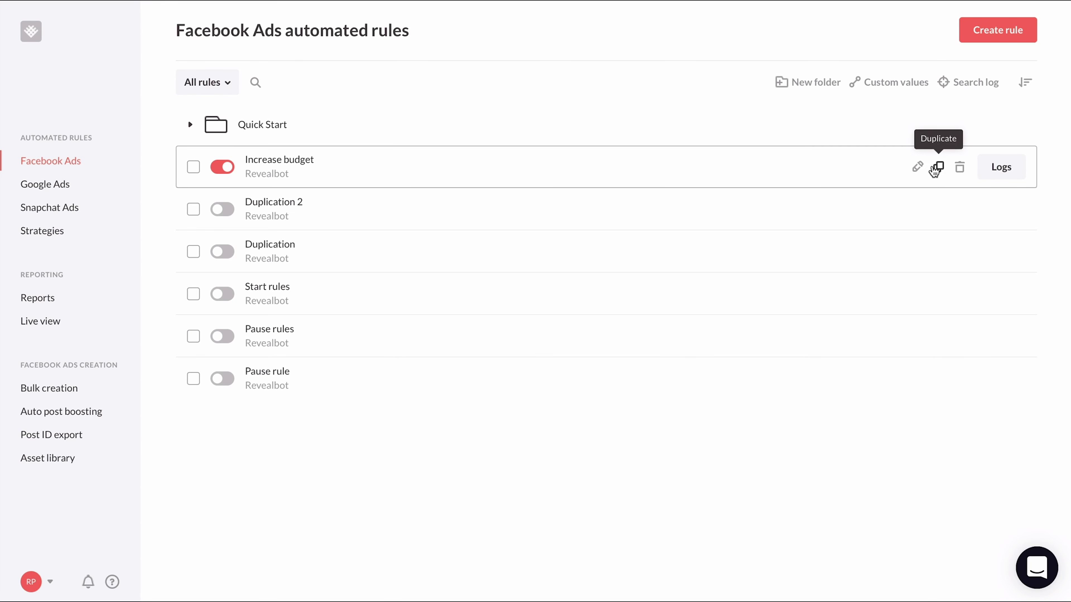
{"action": "left_click", "coordinate": [936, 168]}
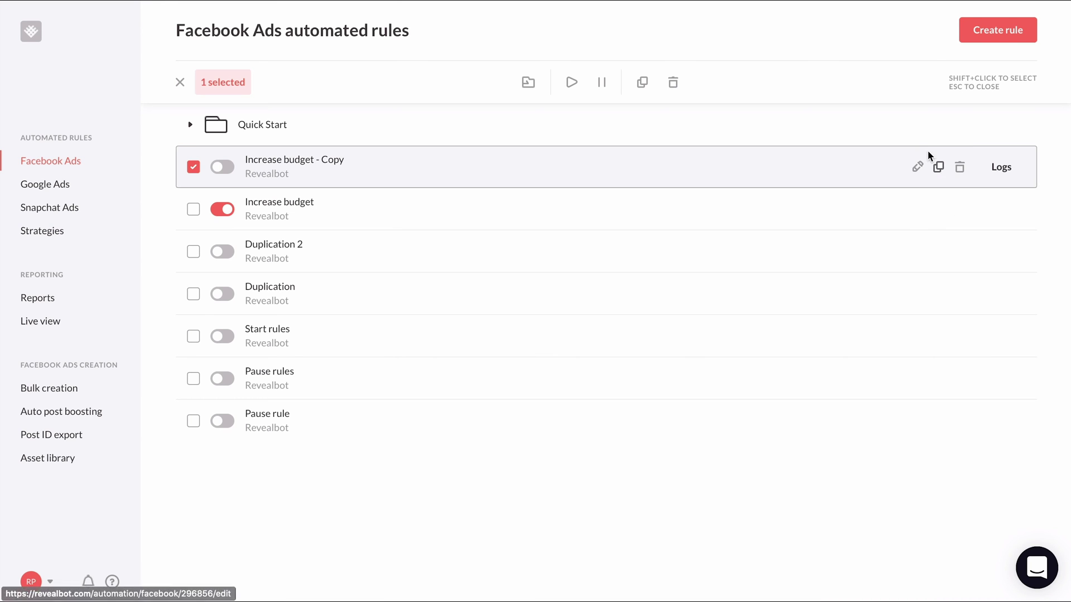
{"action": "left_click", "coordinate": [919, 168]}
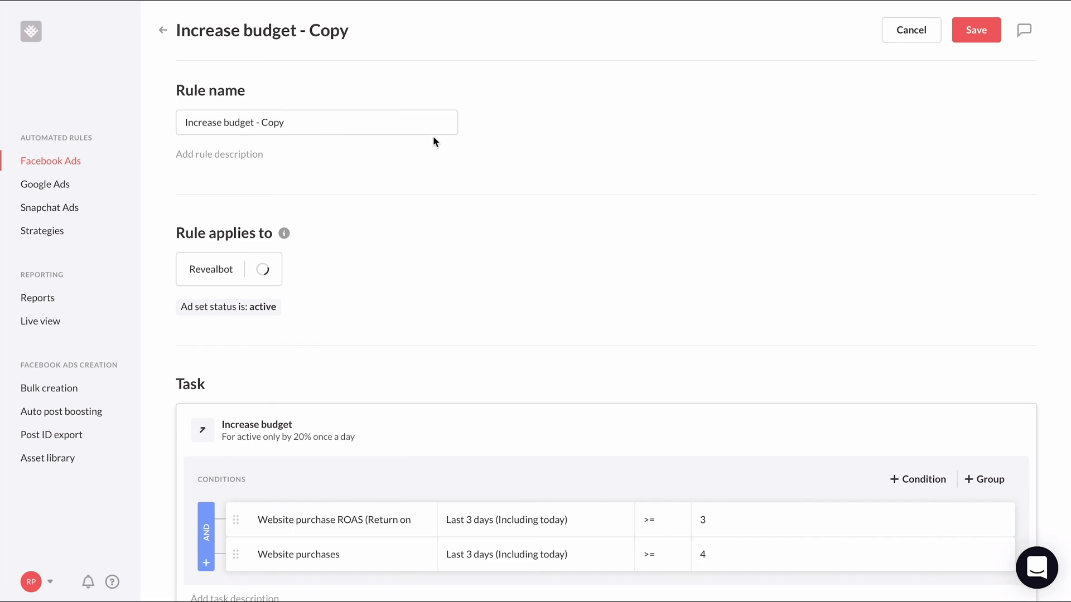
{"action": "left_click_drag", "start_coordinate": [329, 120], "coordinate": [179, 120]}
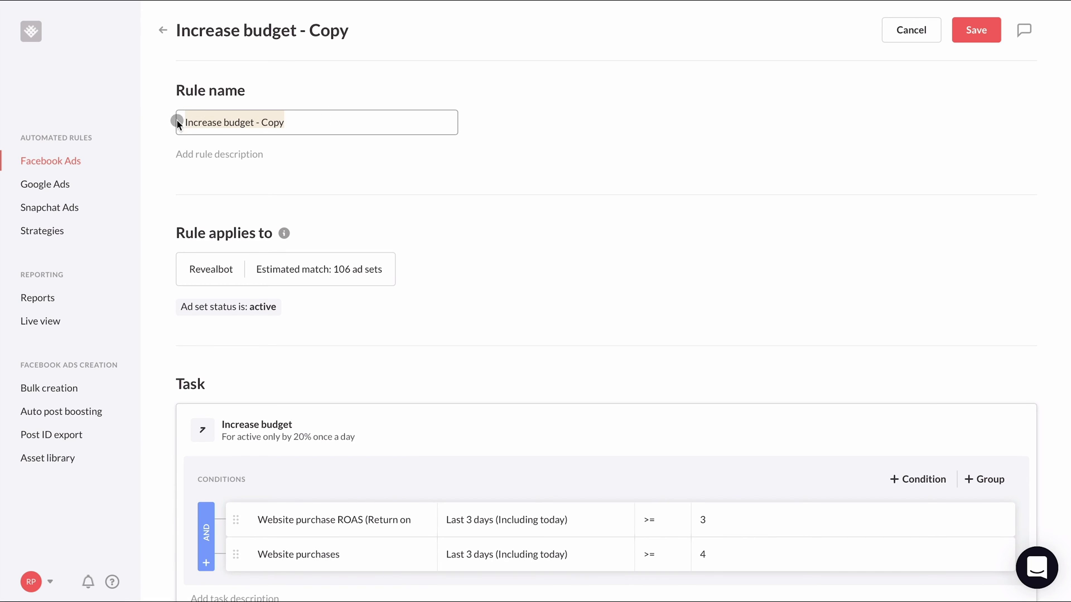
{"action": "type", "text": "Decrease budget"}
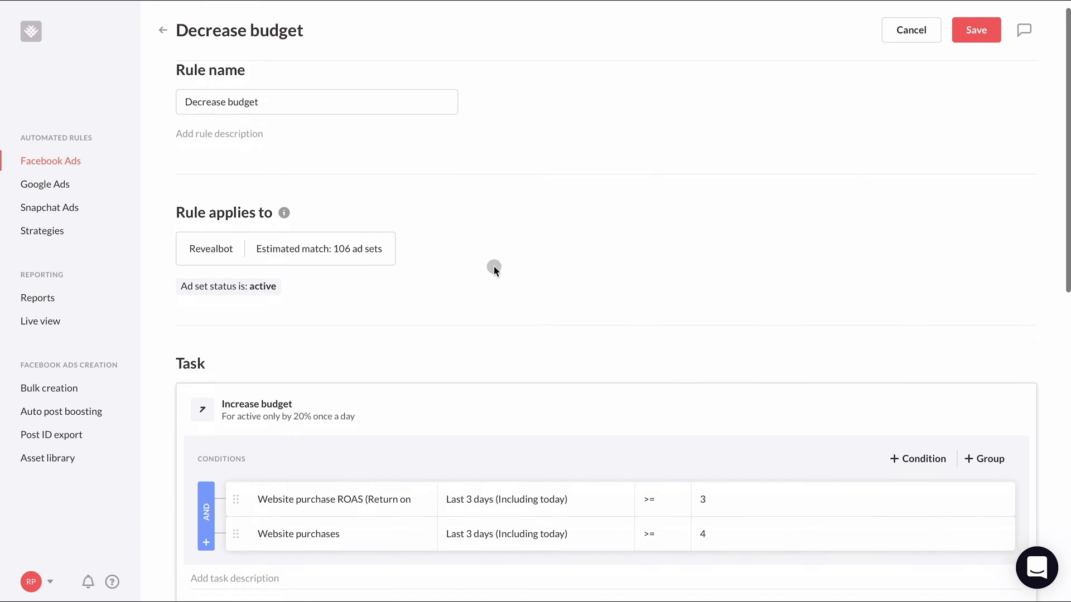
Switch the copied task's action to Decrease budget with a $500 minimum budget cap
{"action": "scroll", "coordinate": [494, 266], "scroll_direction": "down", "scroll_amount": 4}
{"action": "left_click", "coordinate": [284, 230]}
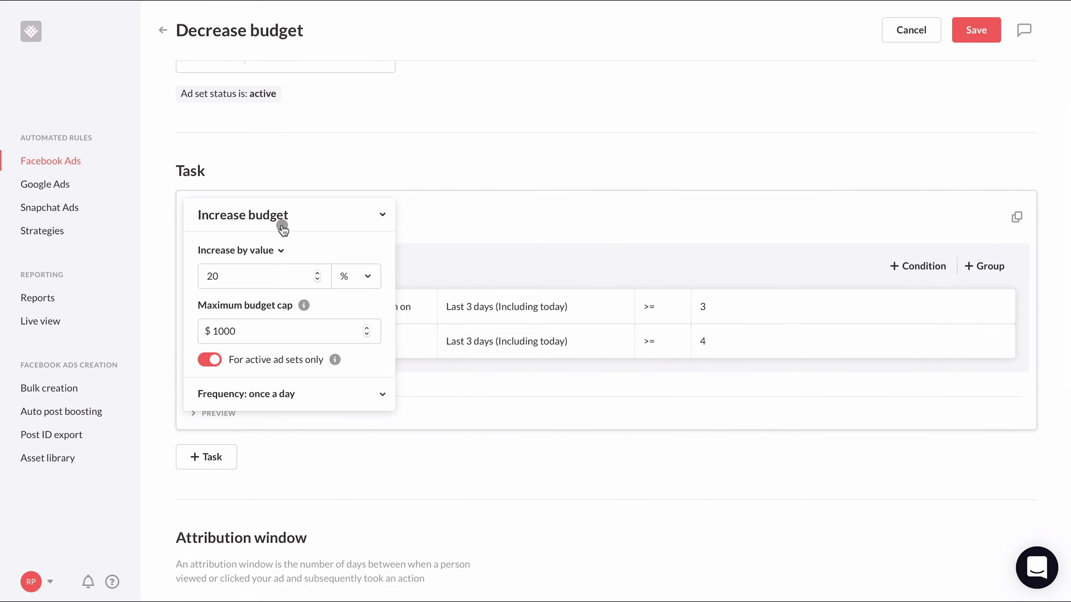
{"action": "left_click", "coordinate": [280, 221]}
{"action": "scroll", "coordinate": [286, 301], "scroll_direction": "down", "scroll_amount": 3}
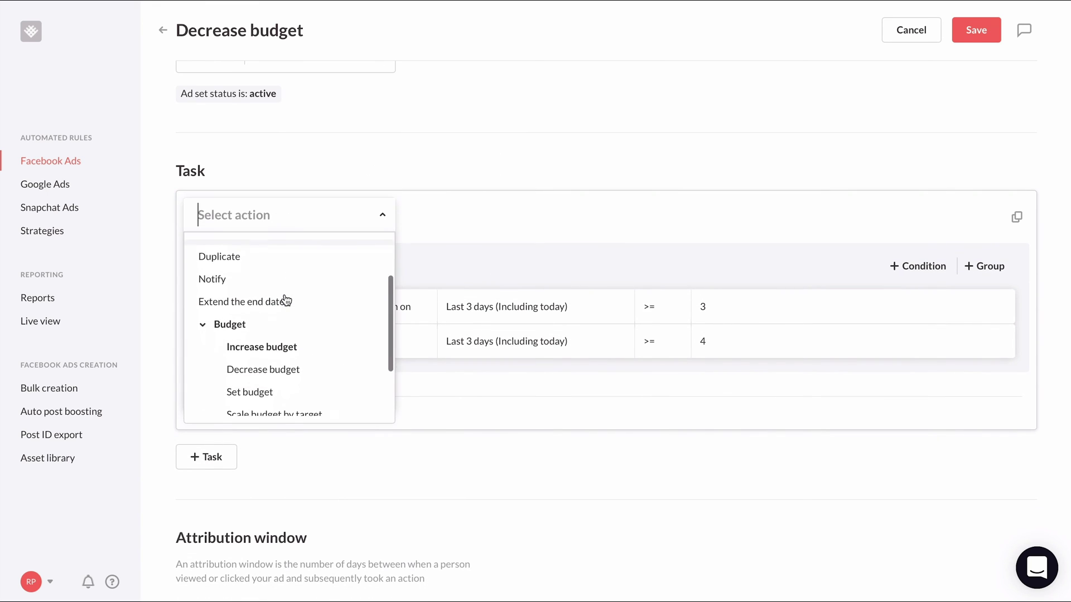
{"action": "left_click", "coordinate": [283, 346]}
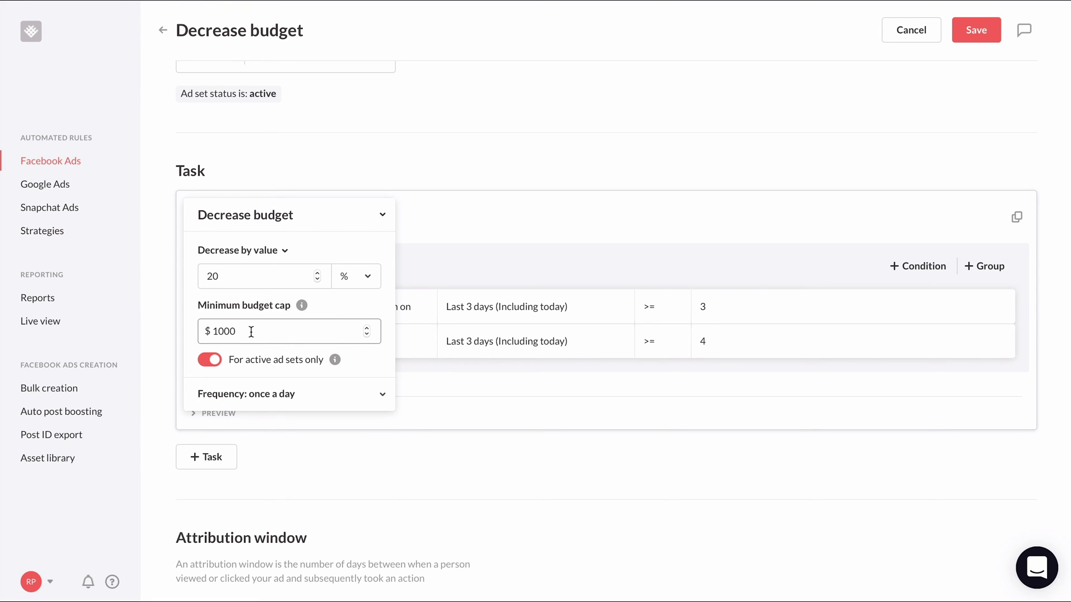
{"action": "left_click_drag", "start_coordinate": [246, 331], "coordinate": [211, 331]}
{"action": "type", "text": "500"}
{"action": "left_click", "coordinate": [403, 262]}
{"action": "left_click", "coordinate": [476, 232]}
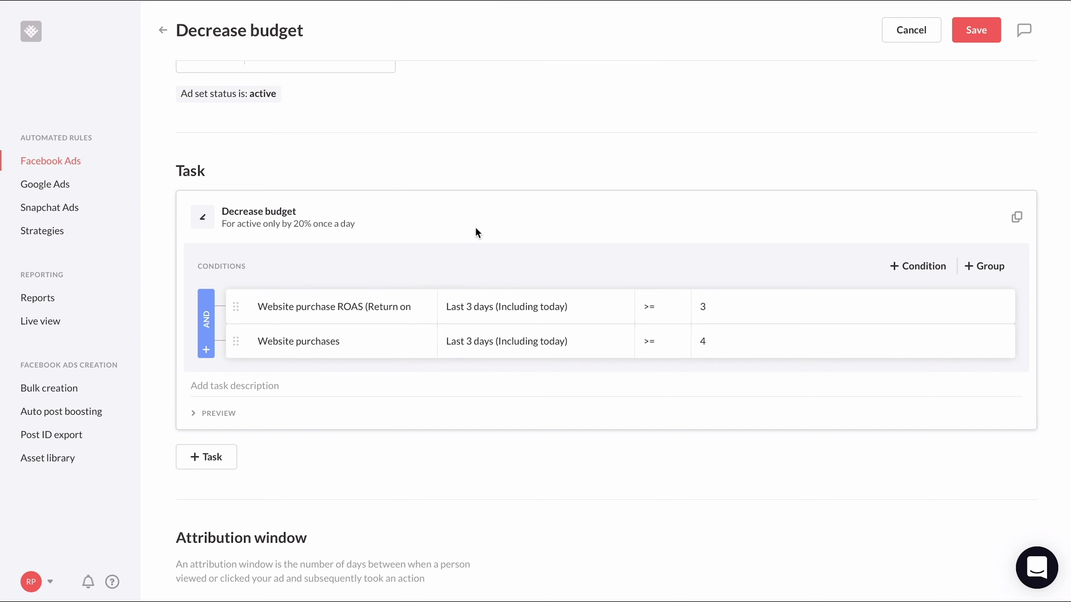
Change the ROAS condition to less than 2 and expand the preview
{"action": "left_click", "coordinate": [653, 306]}
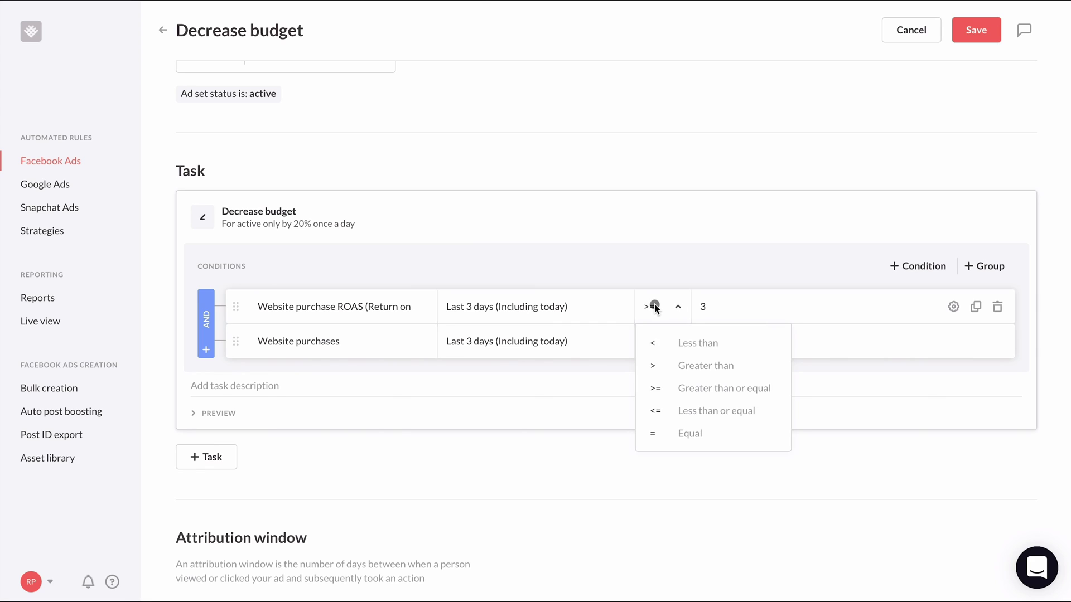
{"action": "left_click", "coordinate": [664, 340]}
{"action": "left_click", "coordinate": [706, 306]}
{"action": "key", "text": "BackSpace"}
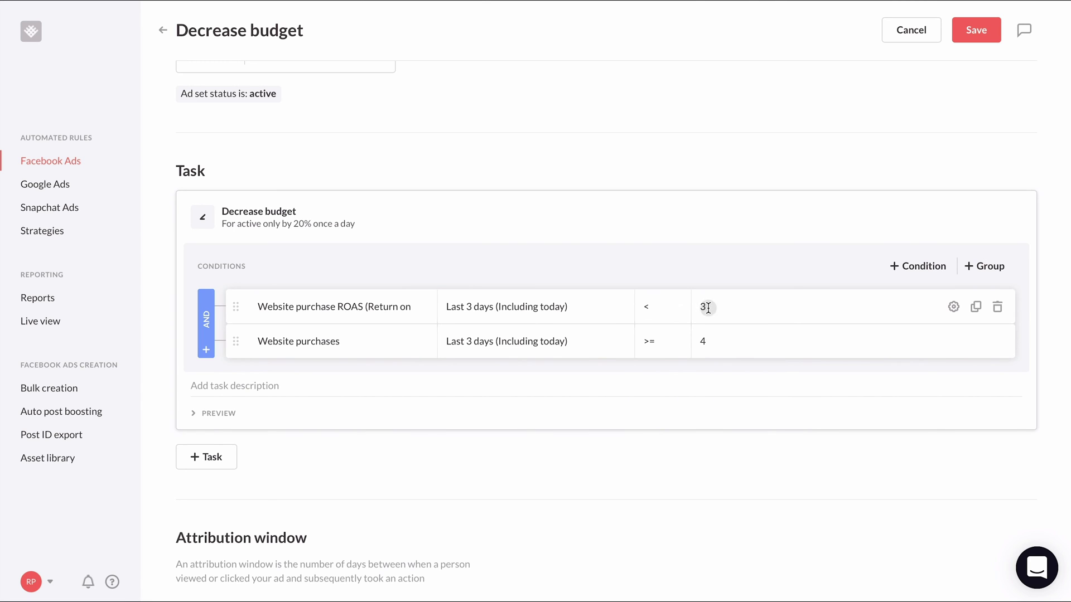
{"action": "type", "text": "2"}
{"action": "left_click", "coordinate": [238, 414]}
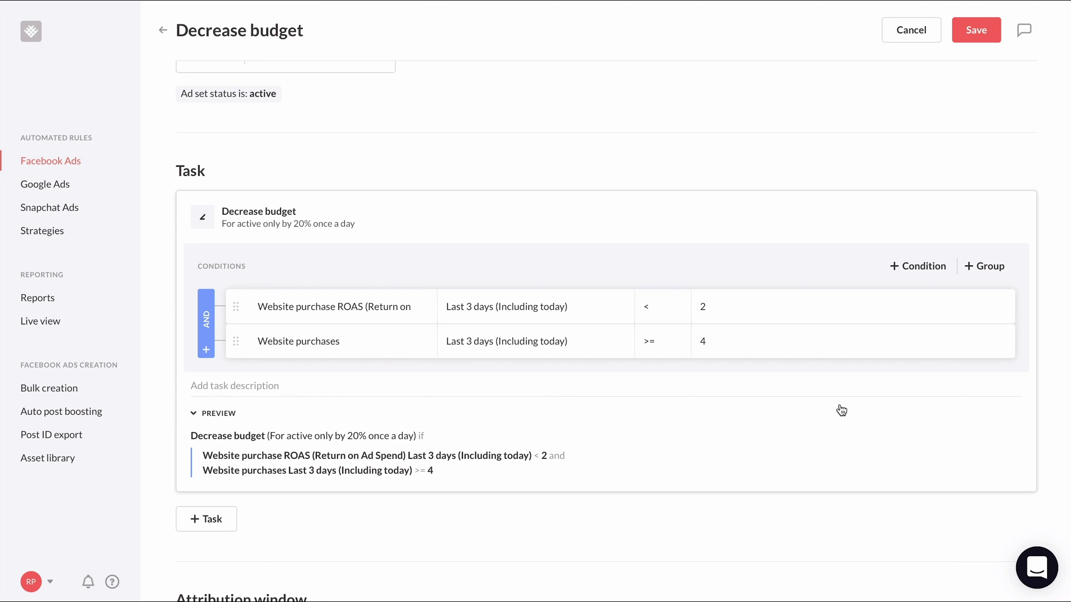
Save the Decrease budget rule
{"action": "left_click", "coordinate": [966, 41]}
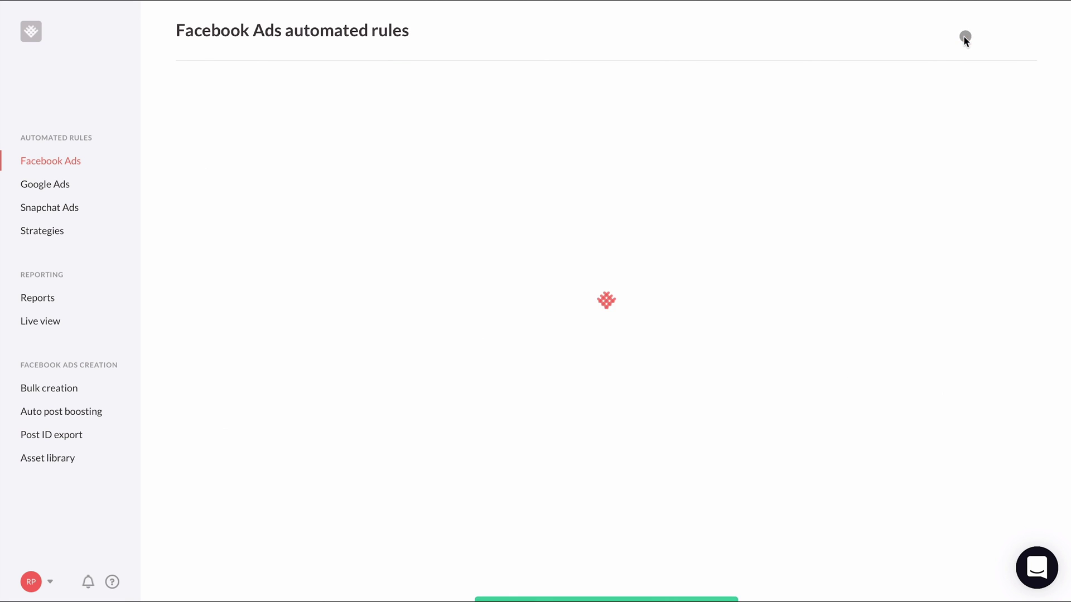